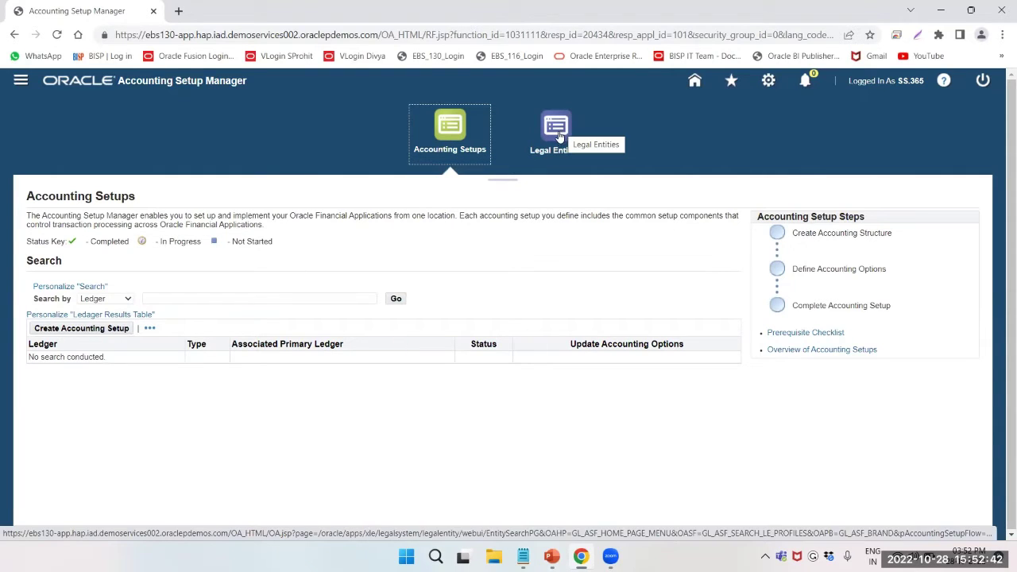
# Step: Open the legal entities page and start creating a new legal entity
pyautogui.click(556, 136)
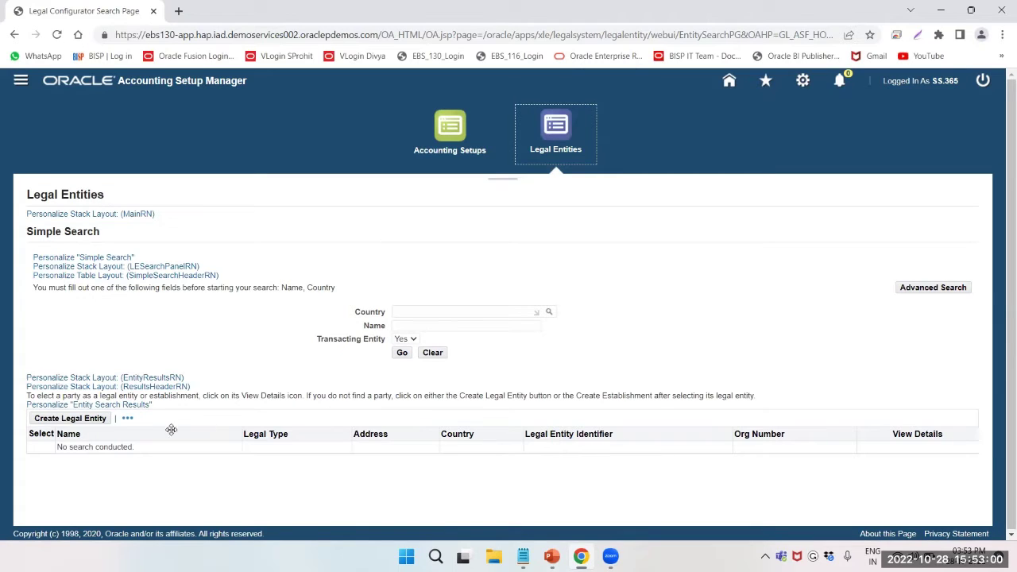
pyautogui.click(80, 422)
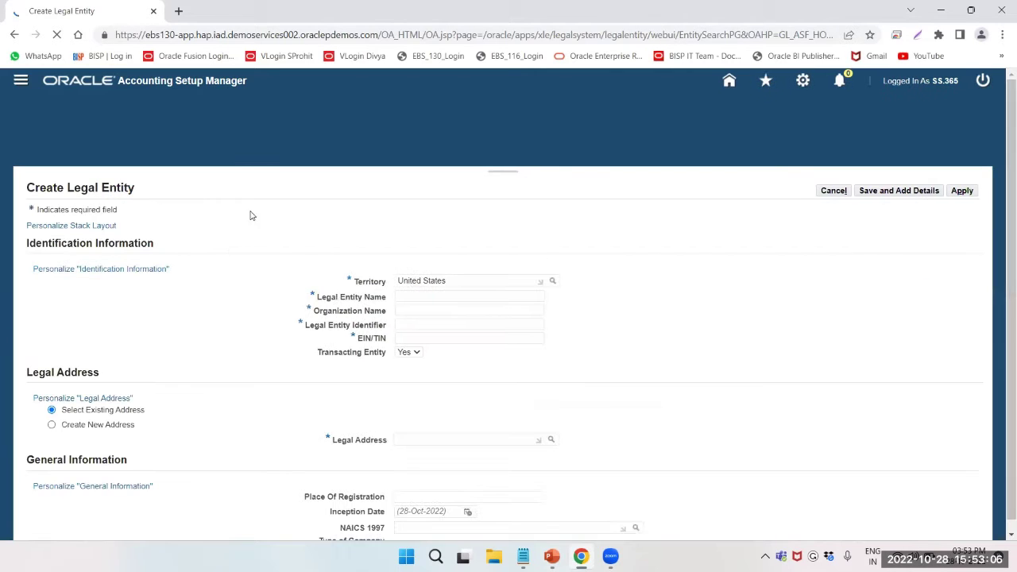
pyautogui.click(461, 288)
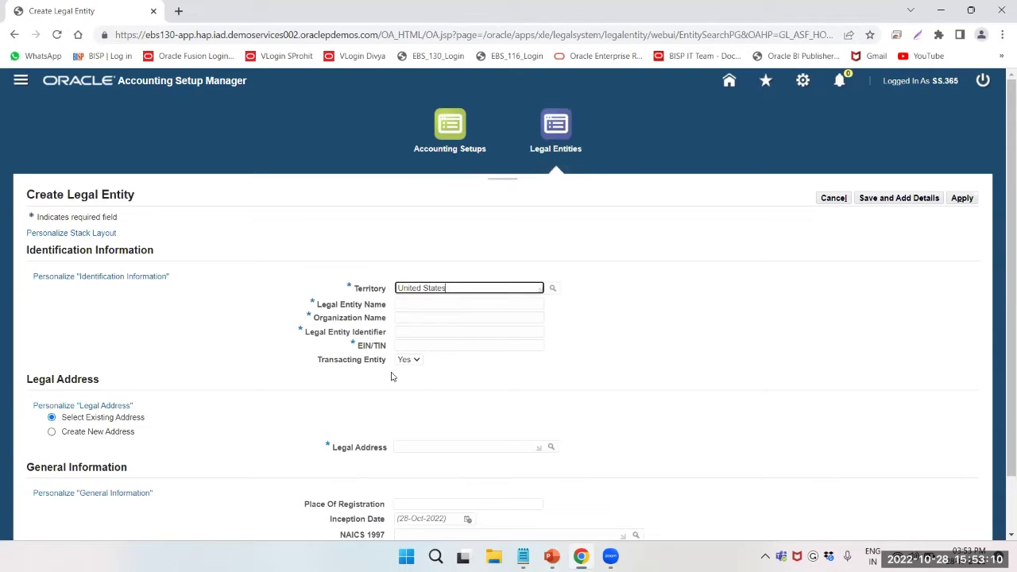
# Step: Copy the first legal entity name, OPS TELECOMMUNICATION PLC, from the LEGAL ADDRESS file in Notepad into the Legal Entity Name field
pyautogui.click(399, 303)
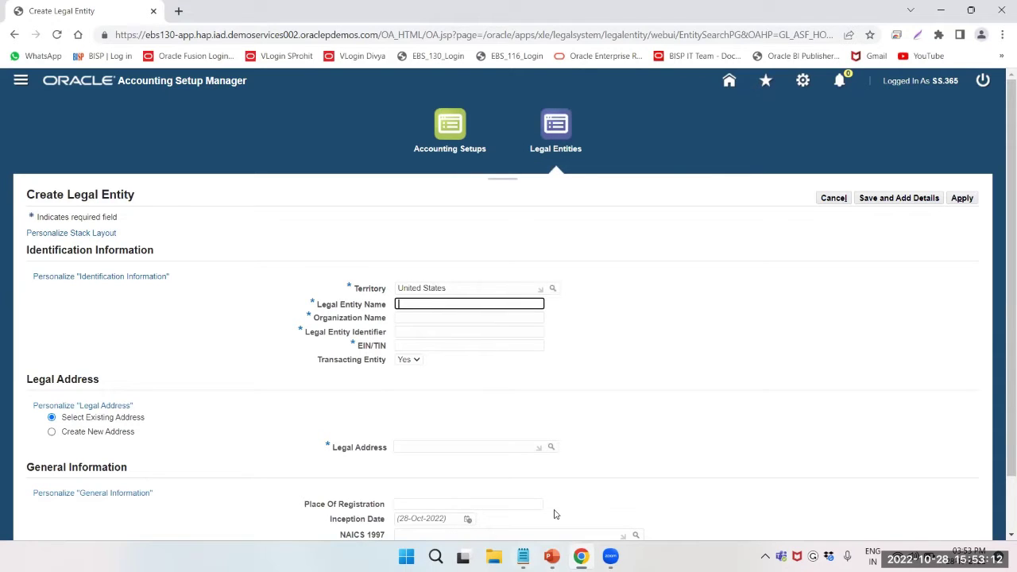
pyautogui.click(523, 555)
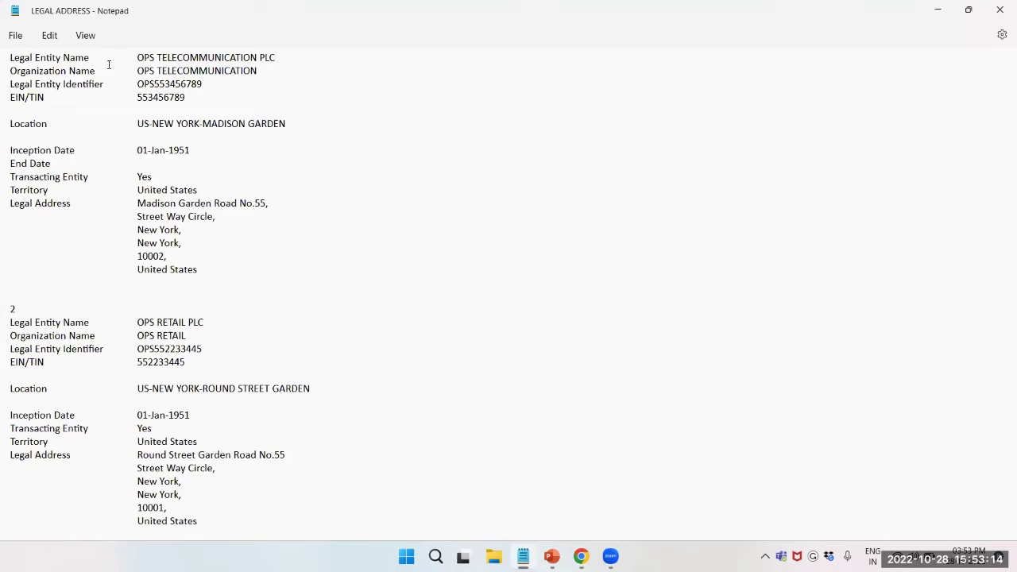
pyautogui.moveTo(137, 57); pyautogui.dragTo(276, 52)
pyautogui.hotkey('ctrl', 'c')
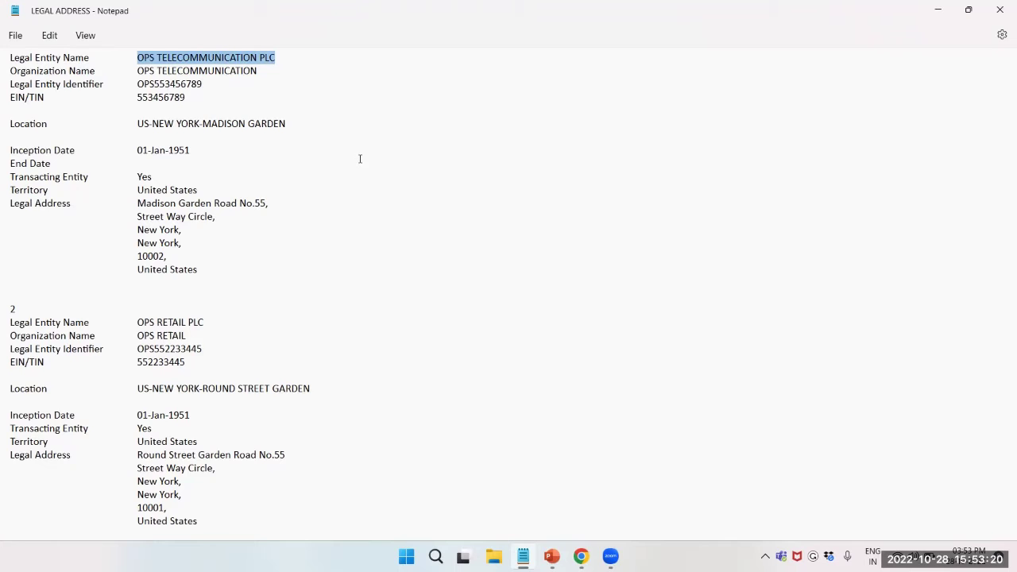
pyautogui.hotkey('alt', 'Tab')
pyautogui.hotkey('ctrl', 'v')
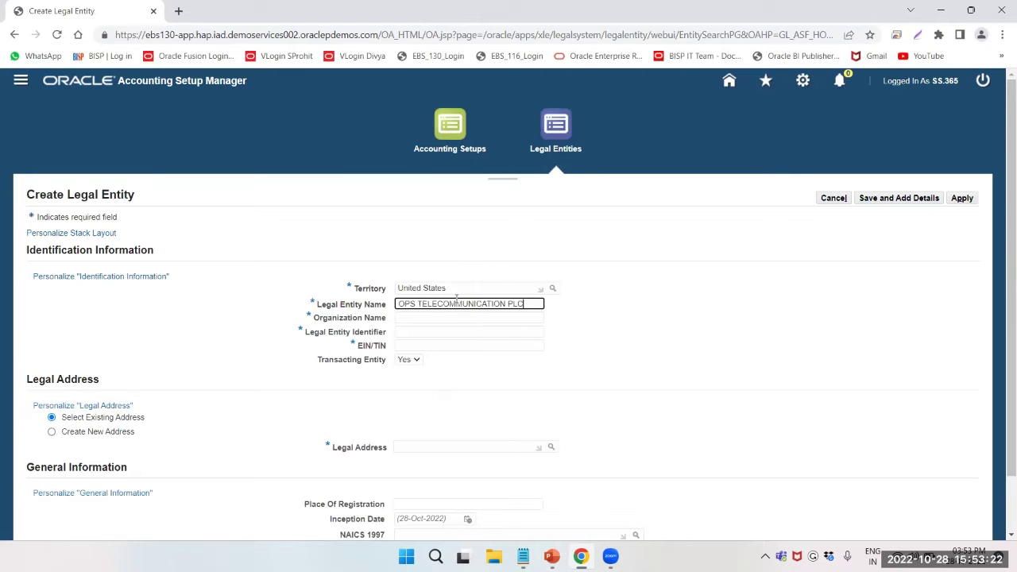
# Step: Copy OPS TELECOMMUNICATION from the Notepad file into the Organization Name field of the legal entity form
pyautogui.click(437, 317)
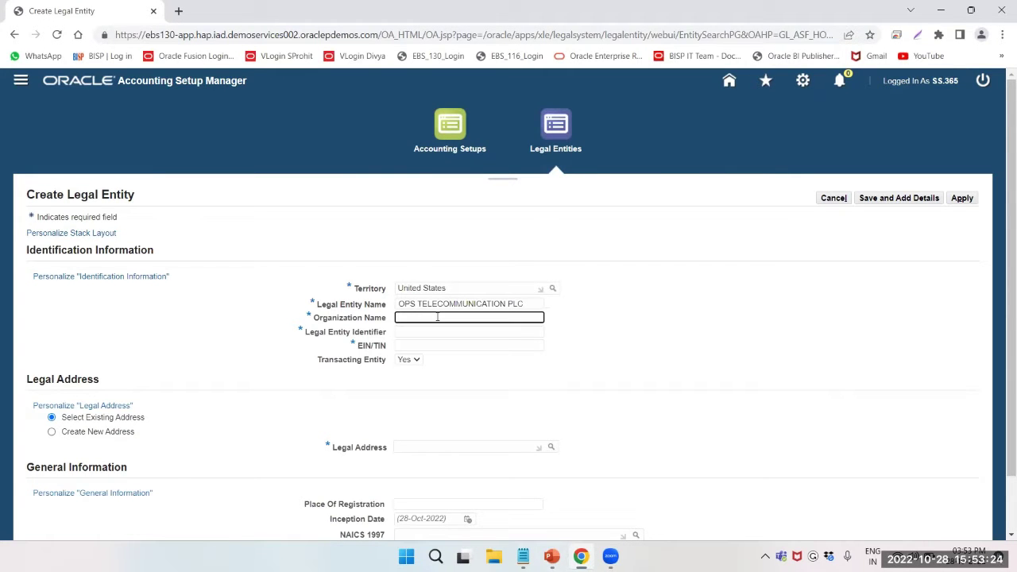
pyautogui.hotkey('alt', 'Tab')
pyautogui.moveTo(139, 70); pyautogui.dragTo(258, 71)
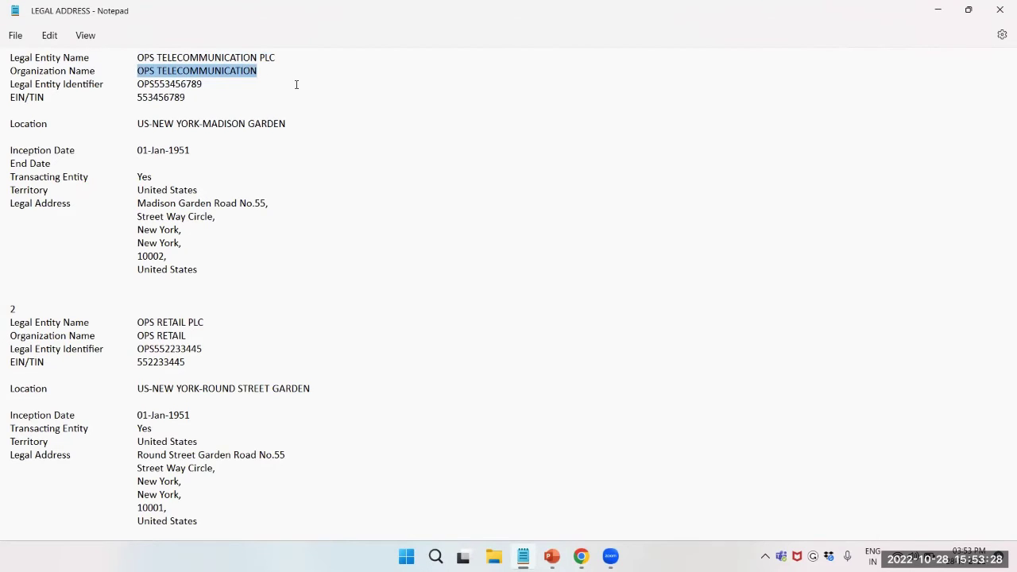
pyautogui.hotkey('ctrl', 'c')
pyautogui.hotkey('alt', 'Tab')
pyautogui.hotkey('ctrl', 'v')
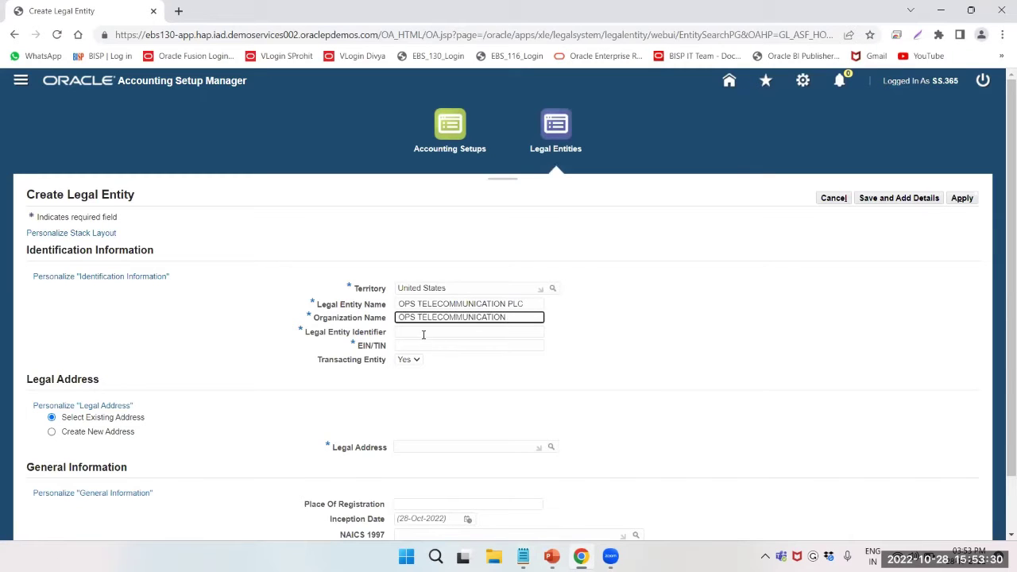
# Step: Copy the first entity's legal entity identifier from the Notepad file into the Legal Entity Identifier field
pyautogui.click(423, 332)
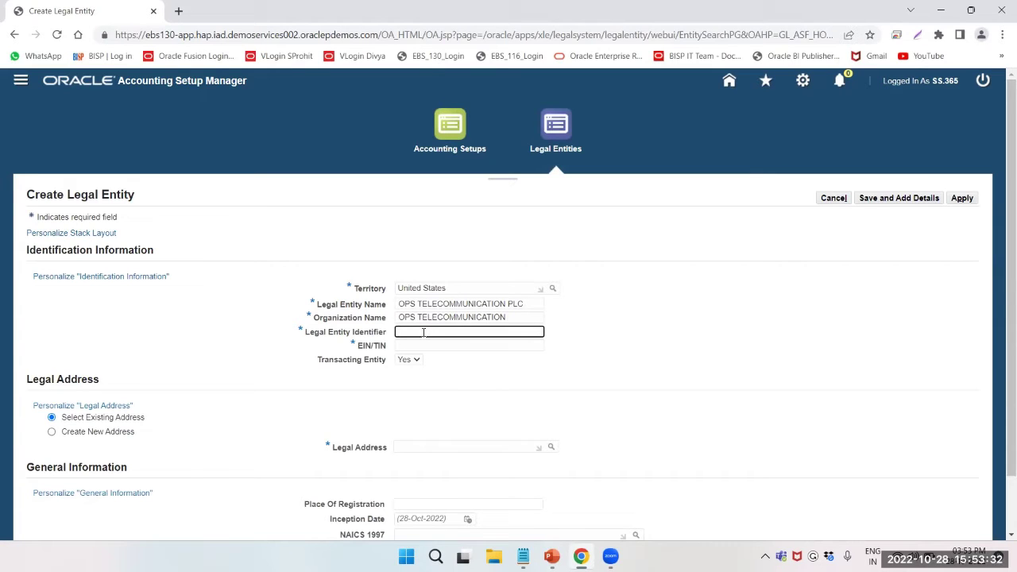
pyautogui.hotkey('alt', 'Tab')
pyautogui.moveTo(139, 84); pyautogui.dragTo(205, 84)
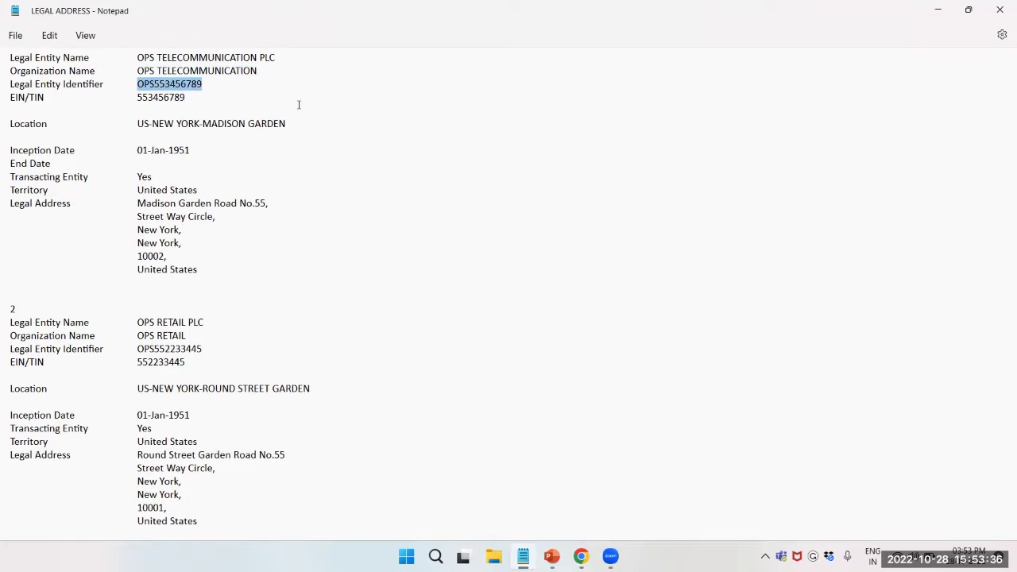
pyautogui.hotkey('ctrl', 'c')
pyautogui.hotkey('alt', 'Tab')
pyautogui.hotkey('ctrl', 'v')
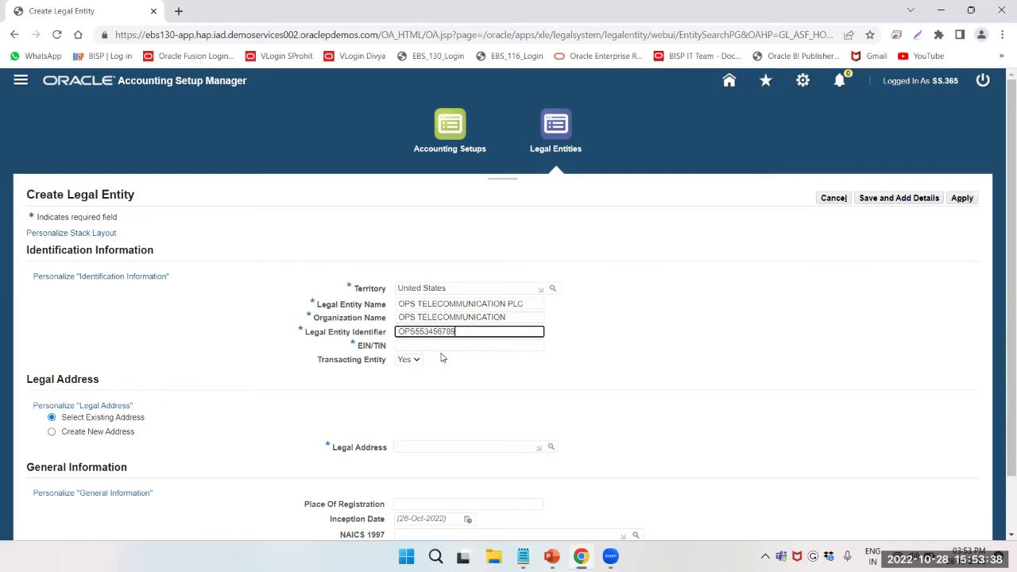
# Step: Copy the first entity's EIN/TIN number from the Notepad file into the EIN/TIN field
pyautogui.click(426, 347)
pyautogui.hotkey('alt', 'Tab')
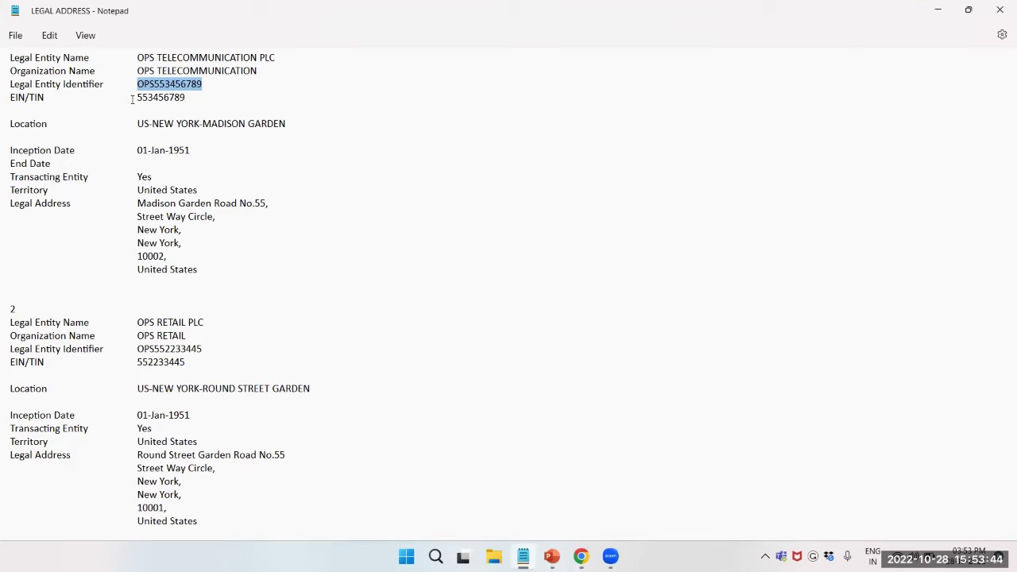
pyautogui.moveTo(139, 97); pyautogui.dragTo(185, 97)
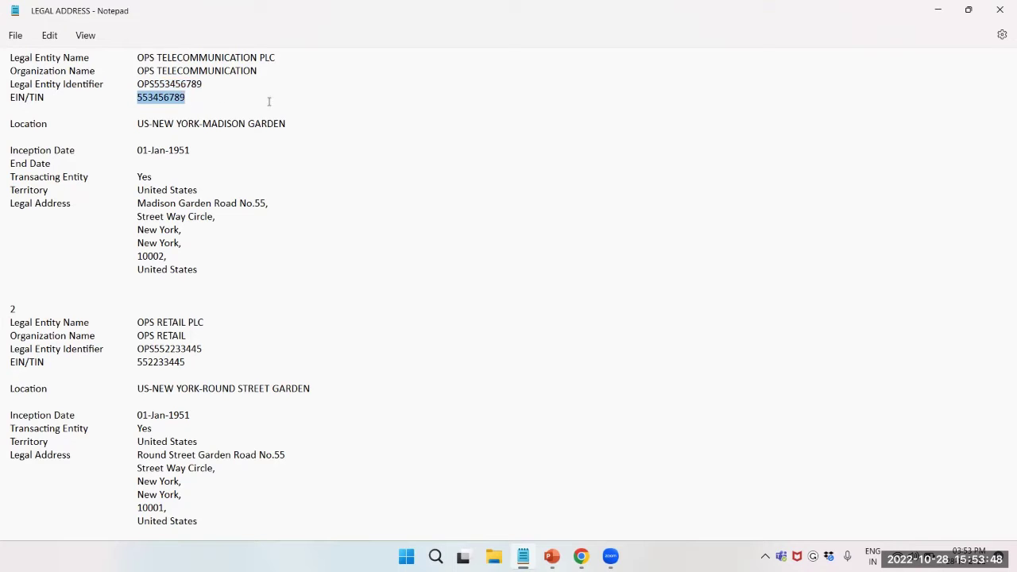
pyautogui.hotkey('ctrl', 'c')
pyautogui.hotkey('alt', 'Tab')
pyautogui.hotkey('ctrl', 'v')
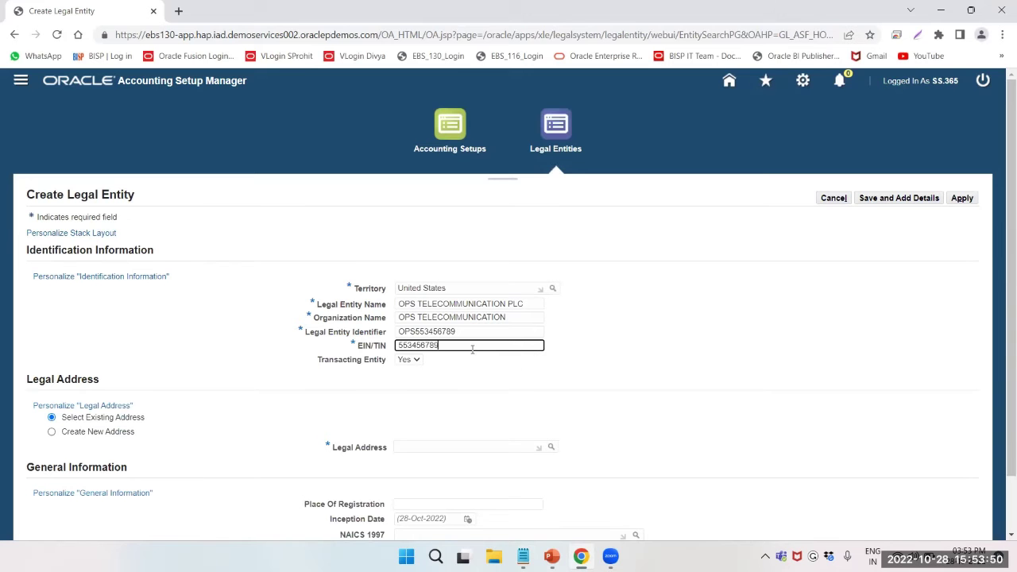
# Step: Choose to create a new legal address for the entity instead of selecting an existing one
pyautogui.scroll(-1, 468, 347)
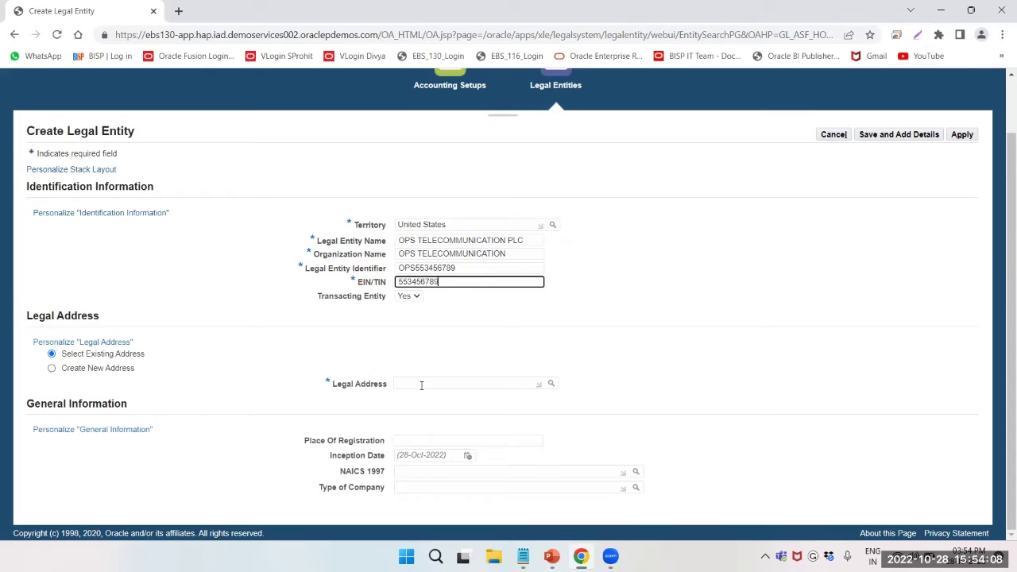
pyautogui.click(51, 368)
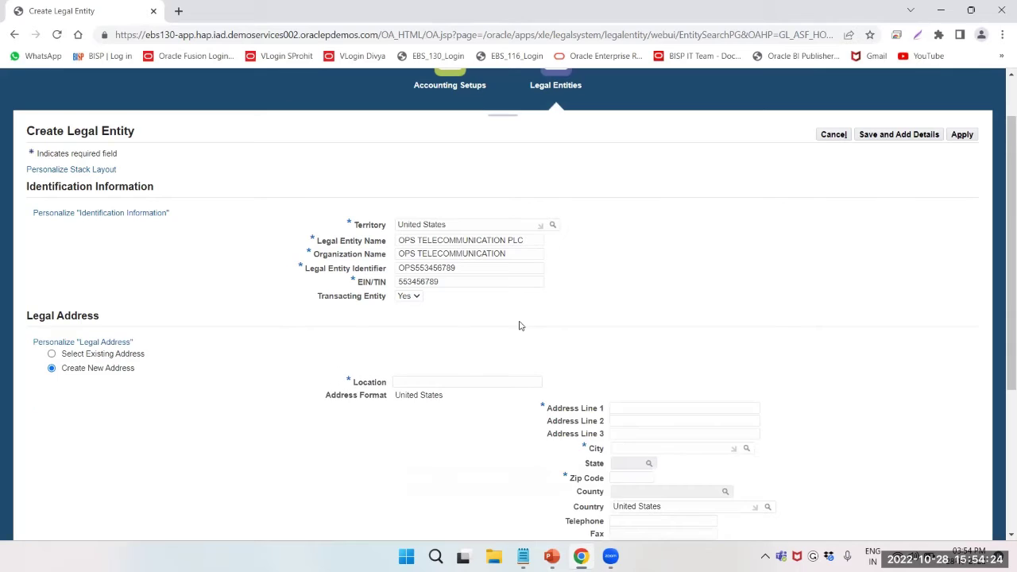
pyautogui.scroll(-2, 479, 381)
# Step: Copy the location US-NEW YORK-MADISON GARDEN from the Notepad file into the new address's Location field
pyautogui.click(472, 249)
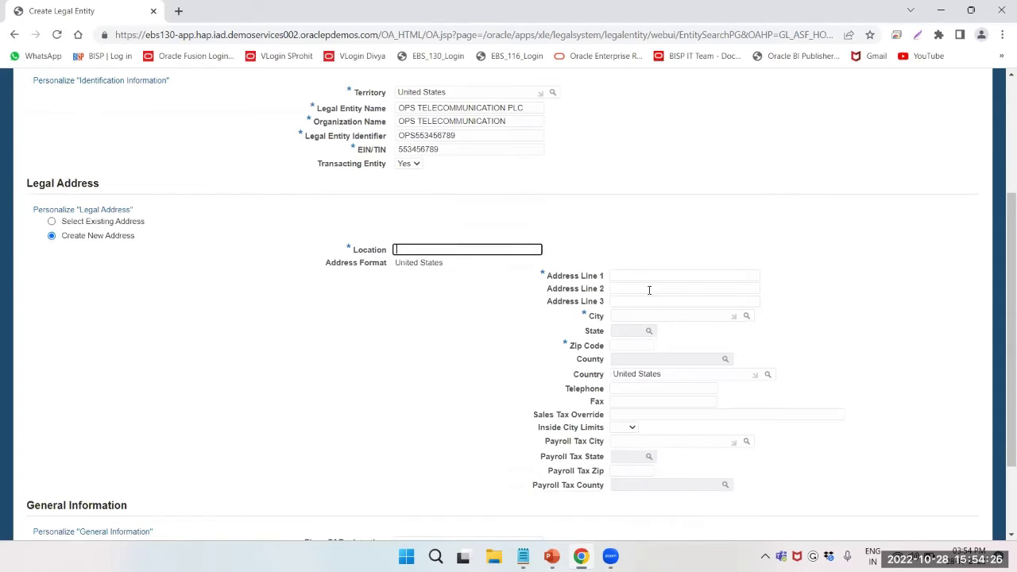
pyautogui.hotkey('alt', 'Tab')
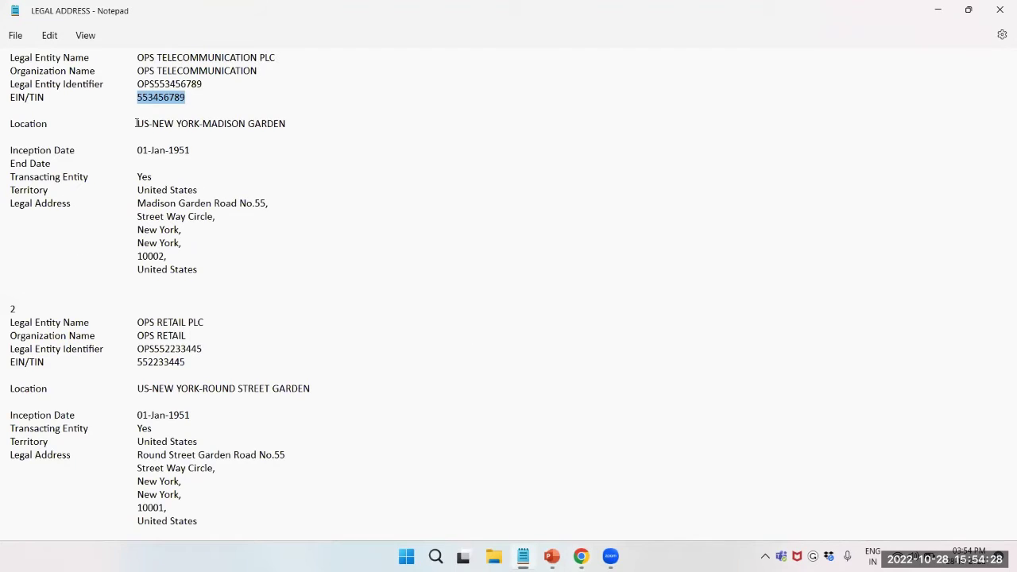
pyautogui.moveTo(137, 125); pyautogui.dragTo(174, 125)
pyautogui.click(145, 123)
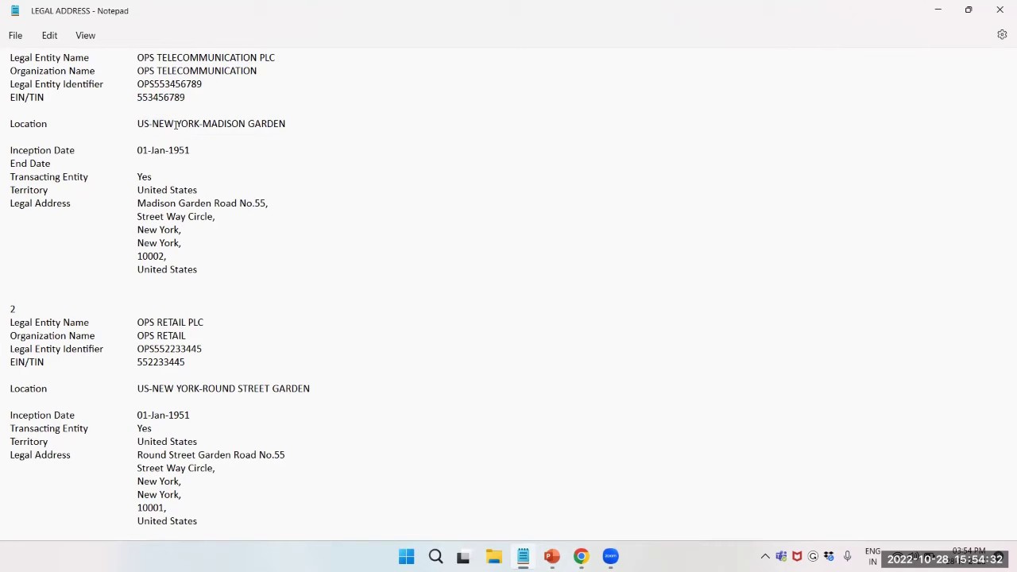
pyautogui.click(176, 124)
pyautogui.moveTo(285, 123); pyautogui.dragTo(135, 127)
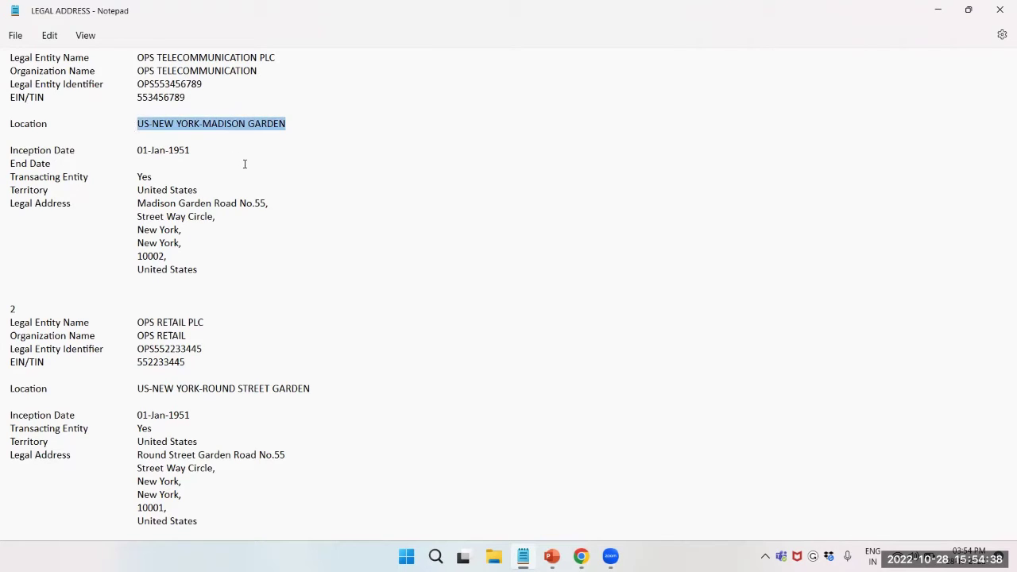
pyautogui.hotkey('alt', 'Tab')
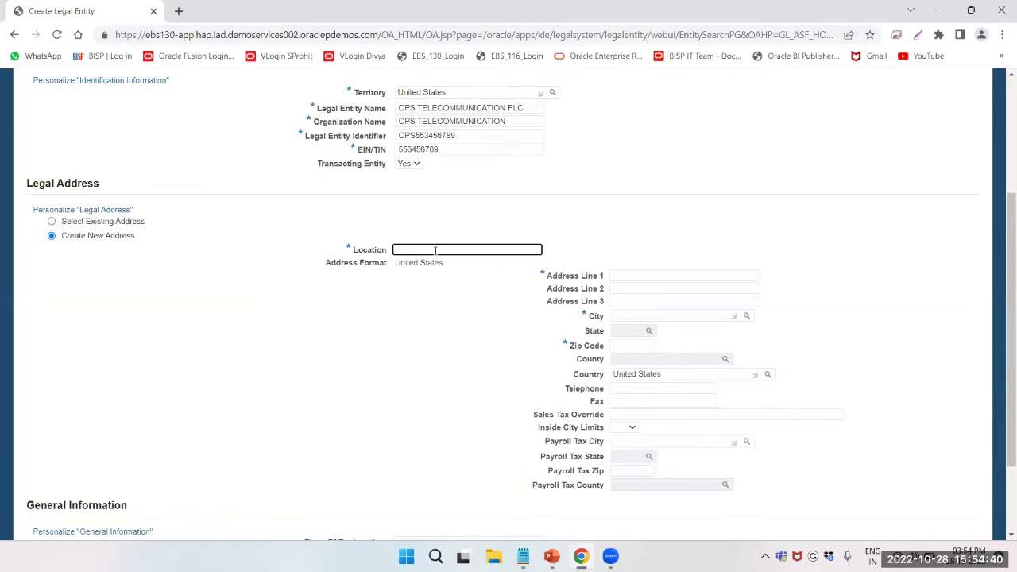
pyautogui.hotkey('ctrl', 'v')
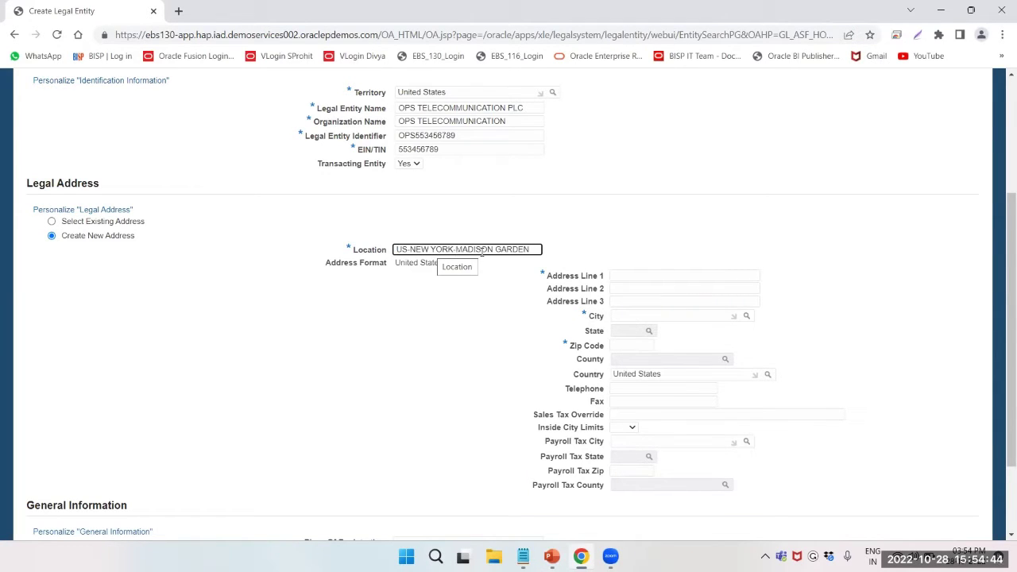
# Step: Copy the first line of the legal address, without its comma, from the Notepad file into Address Line 1
pyautogui.click(656, 276)
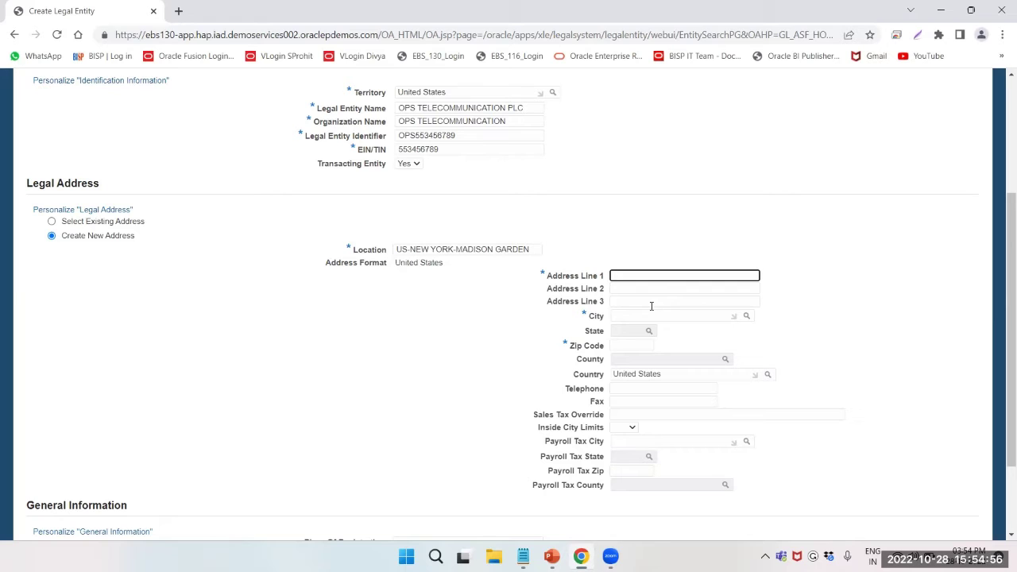
pyautogui.hotkey('alt', 'Tab')
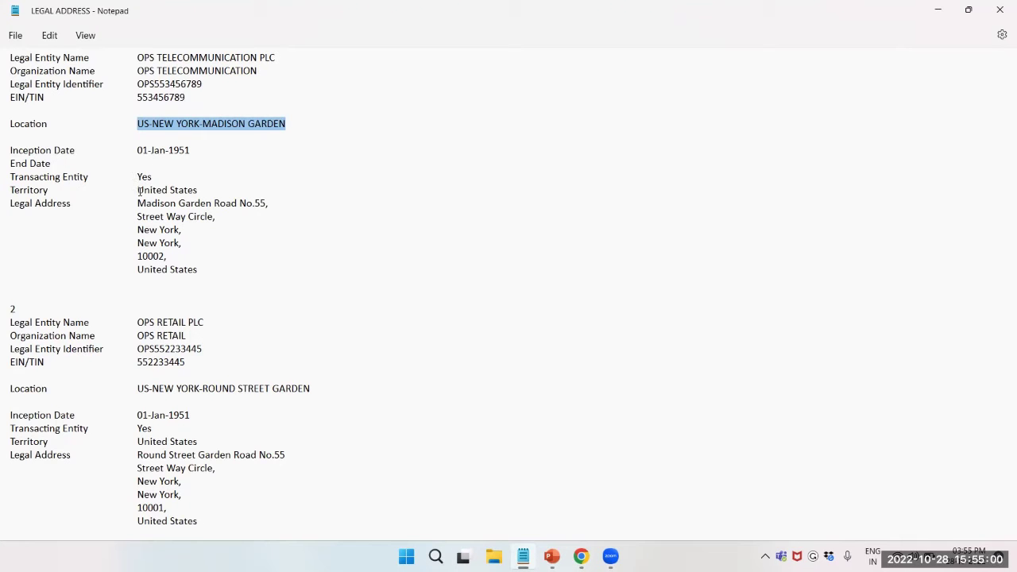
pyautogui.moveTo(138, 204); pyautogui.dragTo(267, 203)
pyautogui.hotkey('ctrl', 'c')
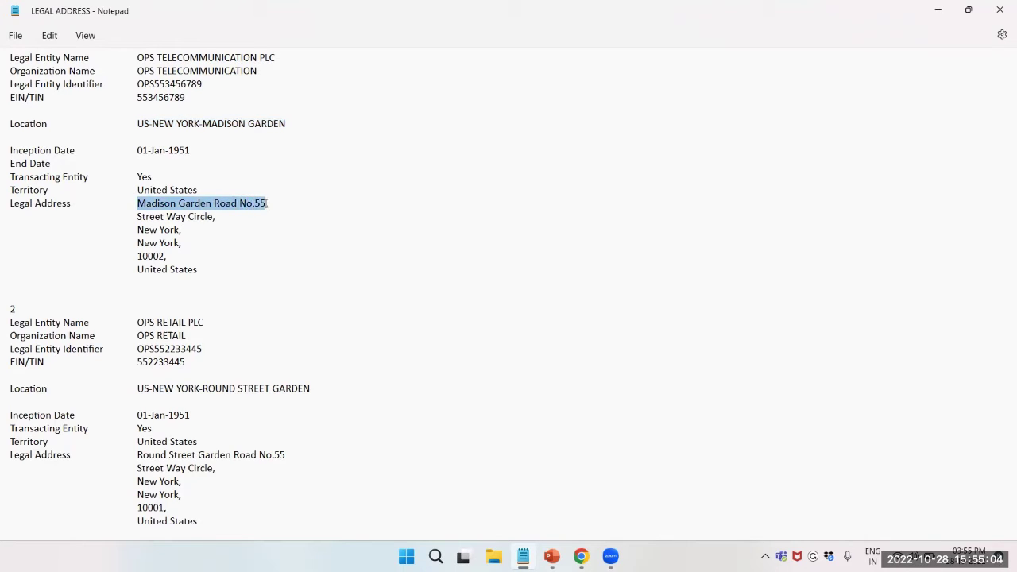
pyautogui.hotkey('alt', 'Tab')
pyautogui.hotkey('ctrl', 'v')
pyautogui.press('Tab')
# Step: Copy the second line of the legal address, without its comma, from the Notepad file into Address Line 2
pyautogui.hotkey('alt', 'Tab')
pyautogui.moveTo(137, 216); pyautogui.dragTo(214, 217)
pyautogui.hotkey('ctrl', 'c')
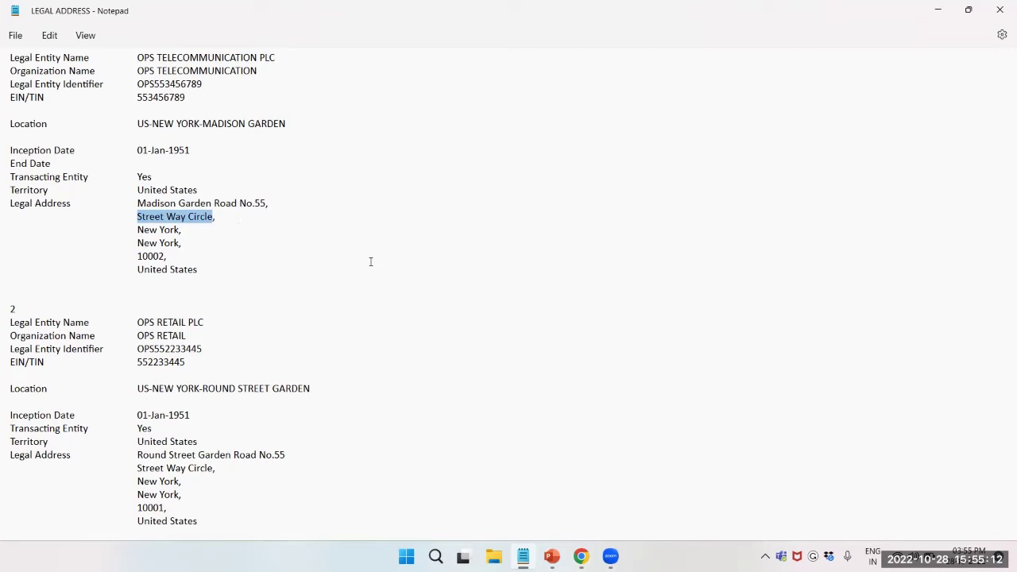
pyautogui.hotkey('alt', 'Tab')
pyautogui.hotkey('ctrl', 'v')
pyautogui.press('Tab')
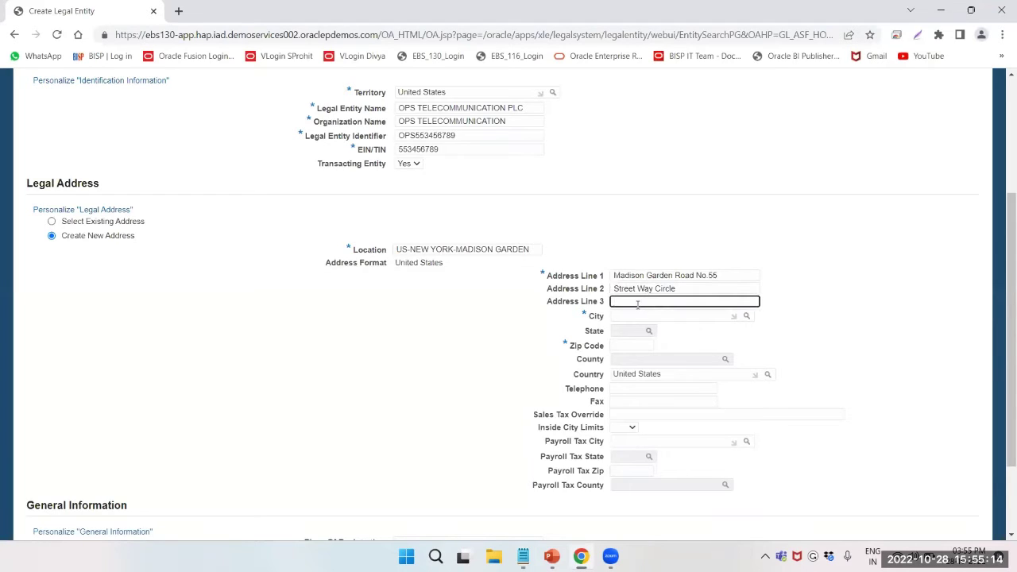
# Step: Copy New York from the Notepad file's legal address into both Address Line 3 and the City field
pyautogui.hotkey('alt', 'Tab')
pyautogui.moveTo(139, 230); pyautogui.dragTo(180, 225)
pyautogui.hotkey('ctrl', 'c')
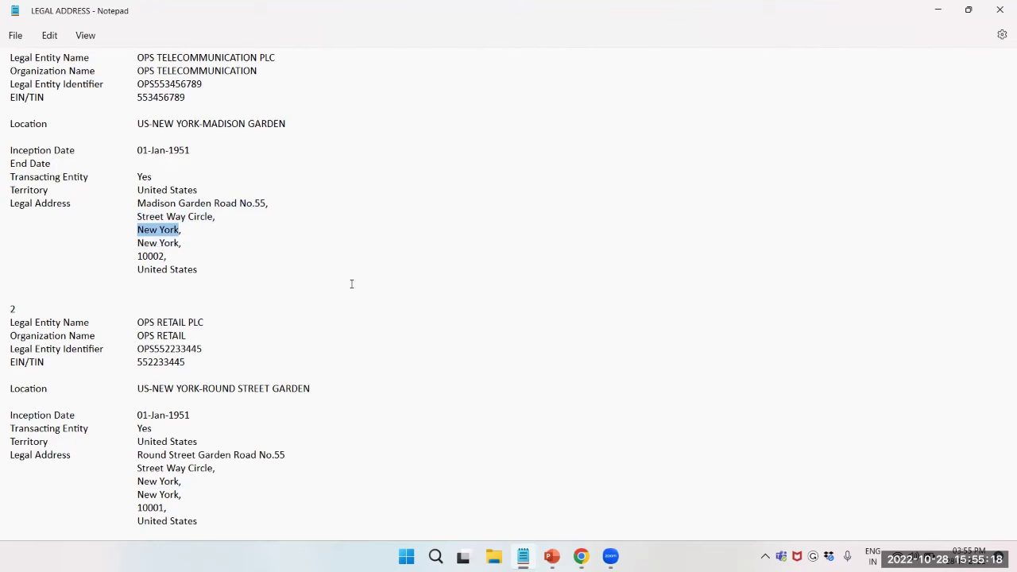
pyautogui.hotkey('alt', 'Tab')
pyautogui.hotkey('ctrl', 'v')
pyautogui.press('Tab')
pyautogui.hotkey('ctrl', 'v')
pyautogui.click(623, 332)
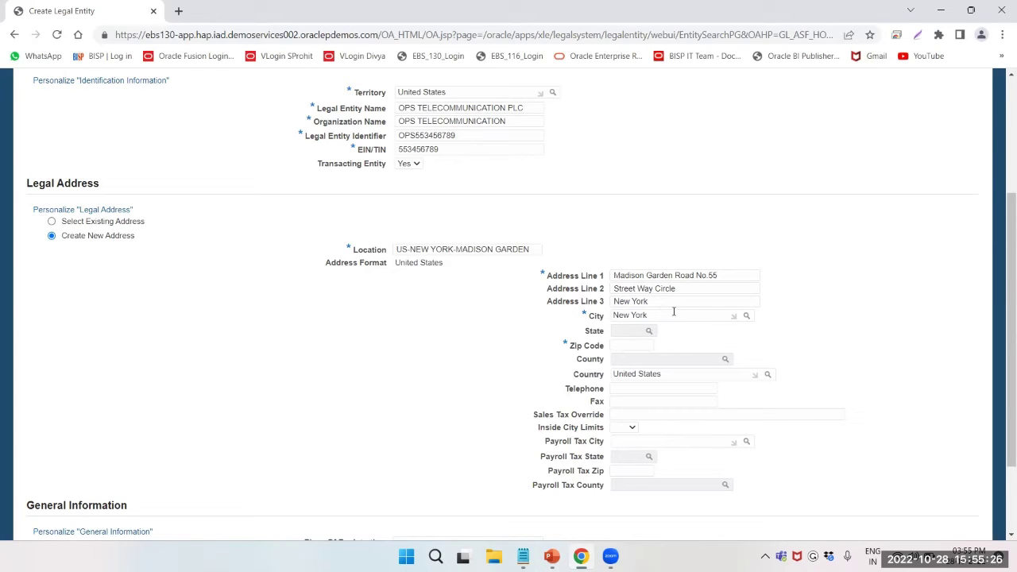
# Step: Check the address in the Notepad file and set the legal address's state to NY
pyautogui.hotkey('alt', 'Tab')
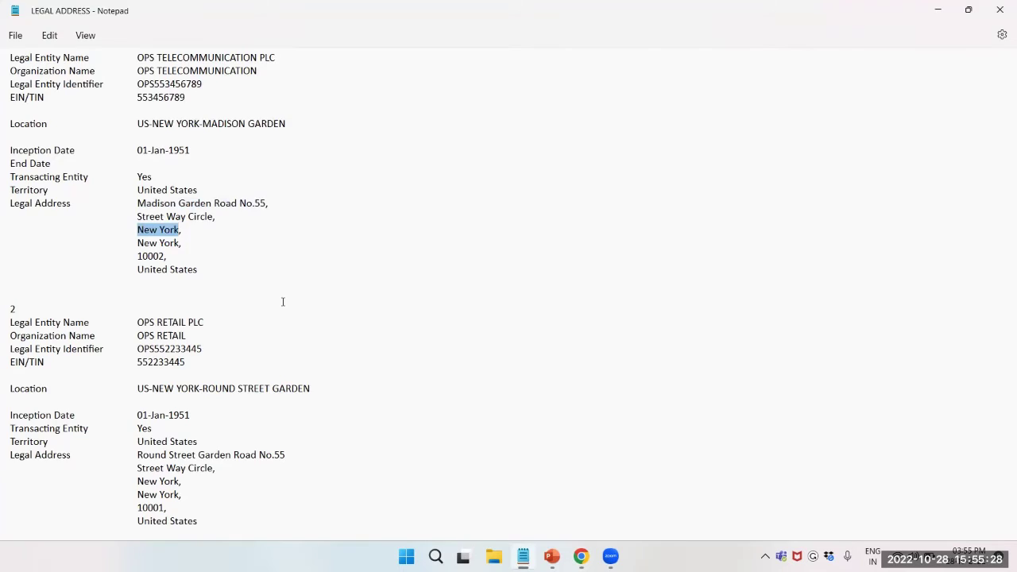
pyautogui.hotkey('alt', 'Tab')
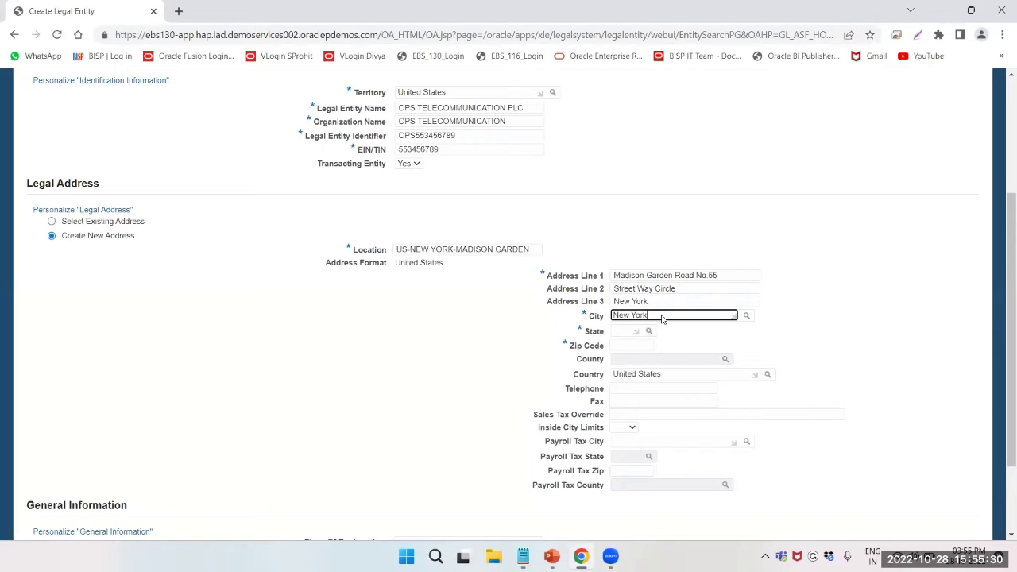
pyautogui.scroll(-3, 643, 301)
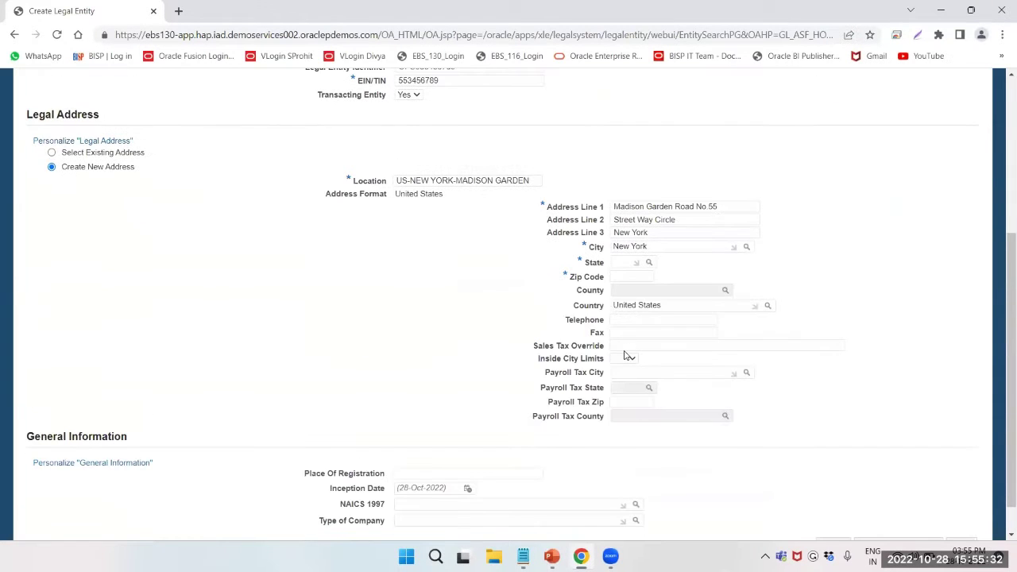
pyautogui.click(615, 261)
pyautogui.write('NY')
pyautogui.click(623, 276)
pyautogui.scroll(-5, 671, 357)
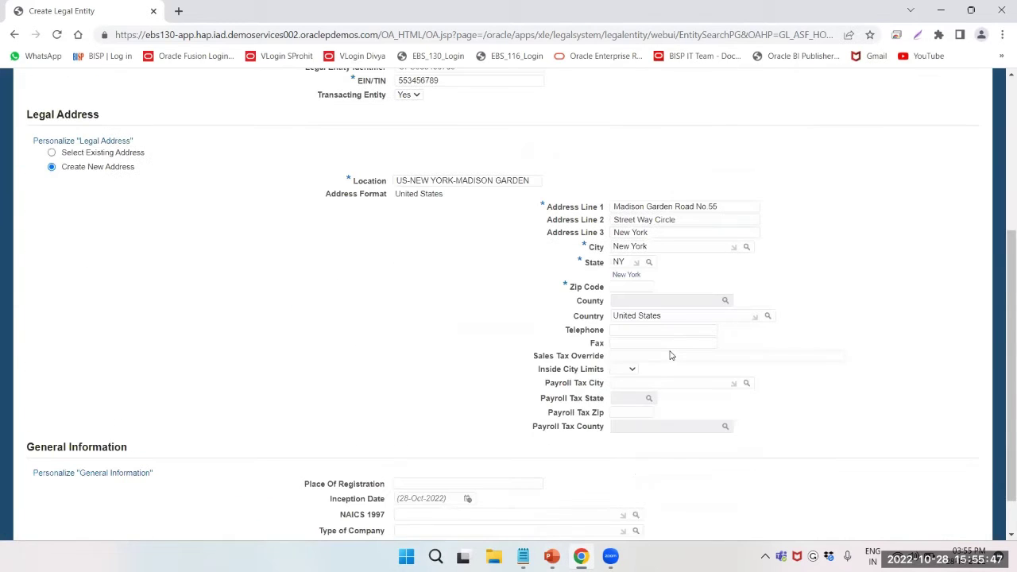
# Step: Copy the legal address's zip code, without its comma, from the Notepad file into the Zip Code field
pyautogui.click(630, 287)
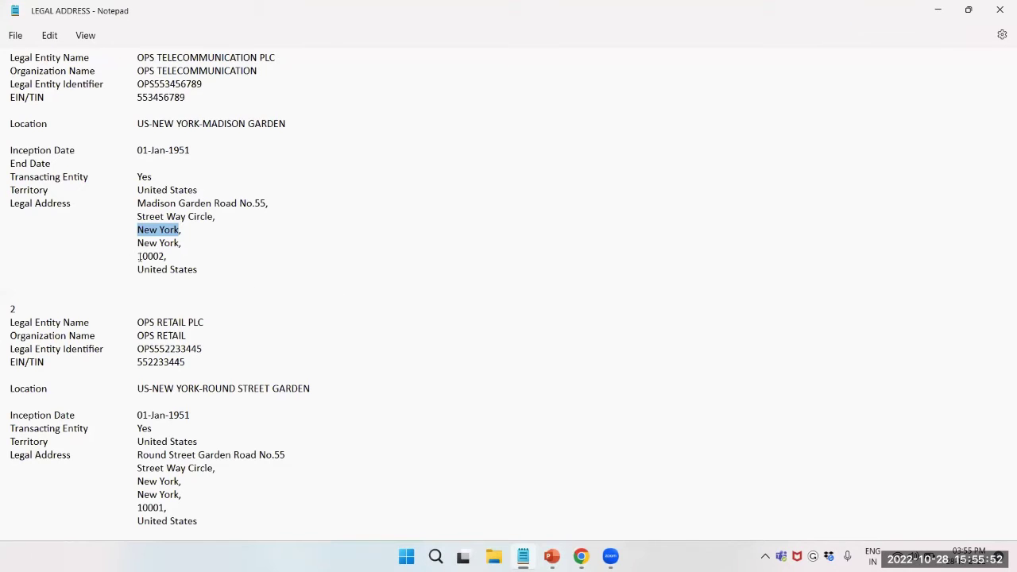
pyautogui.moveTo(137, 256); pyautogui.dragTo(162, 256)
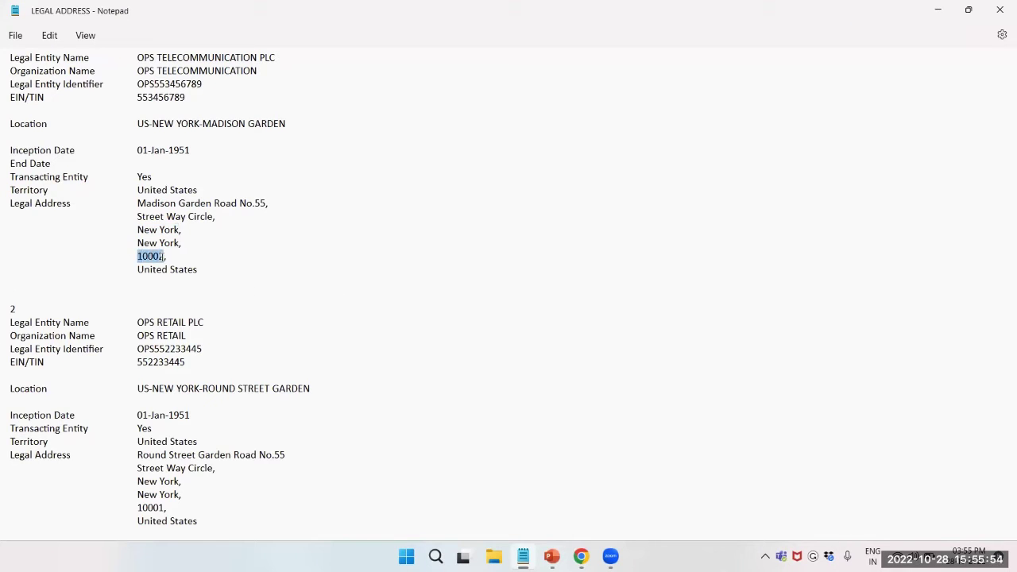
pyautogui.hotkey('ctrl', 'c')
pyautogui.hotkey('alt', 'Tab')
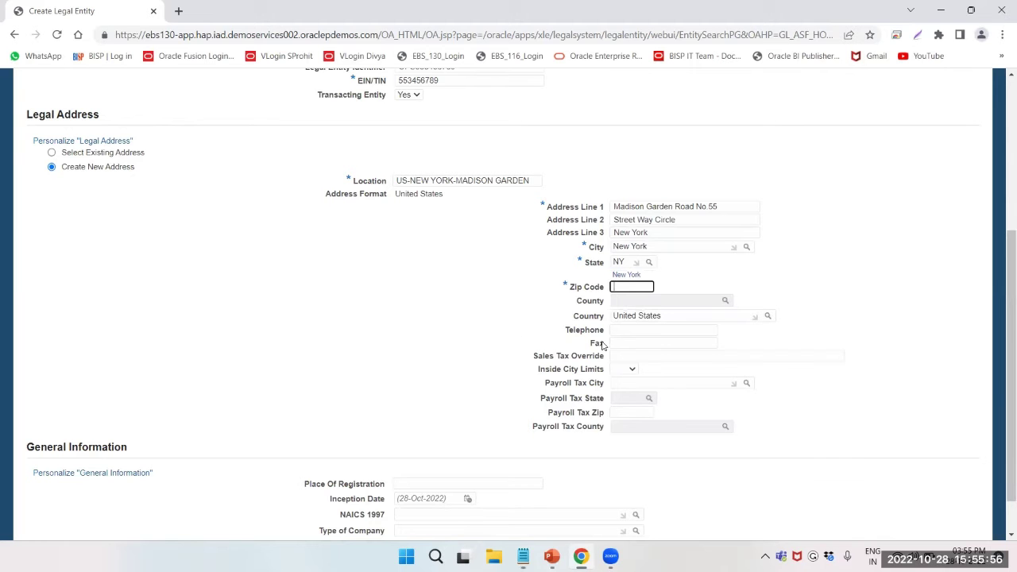
pyautogui.hotkey('ctrl', 'v')
pyautogui.press('Tab')
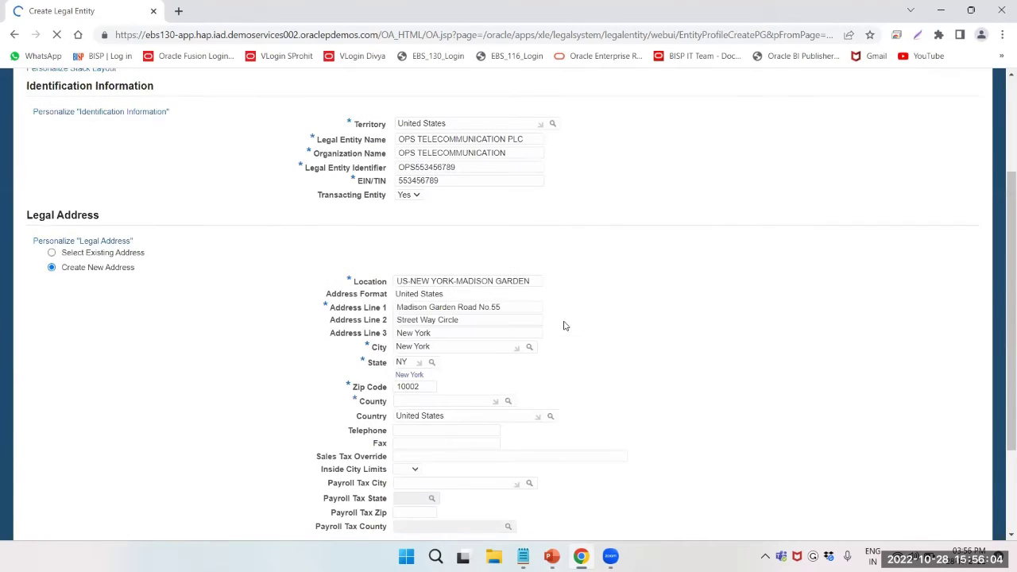
# Step: Check the Notepad address for a county and set the legal address's County to New York, reusing the Address Line 3 text
pyautogui.click(439, 432)
pyautogui.hotkey('alt', 'Tab')
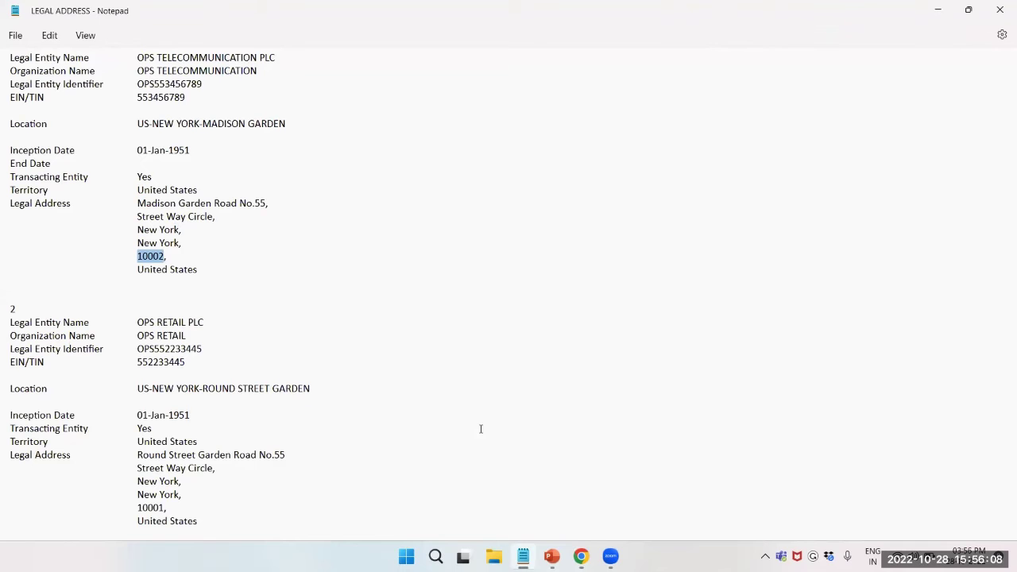
pyautogui.hotkey('alt', 'Tab')
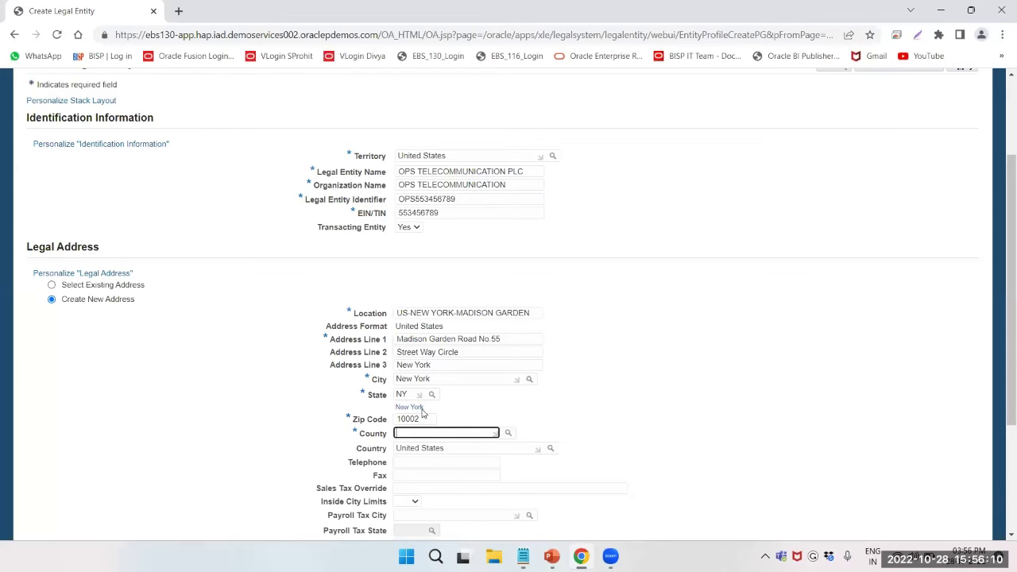
pyautogui.moveTo(431, 363); pyautogui.dragTo(361, 374)
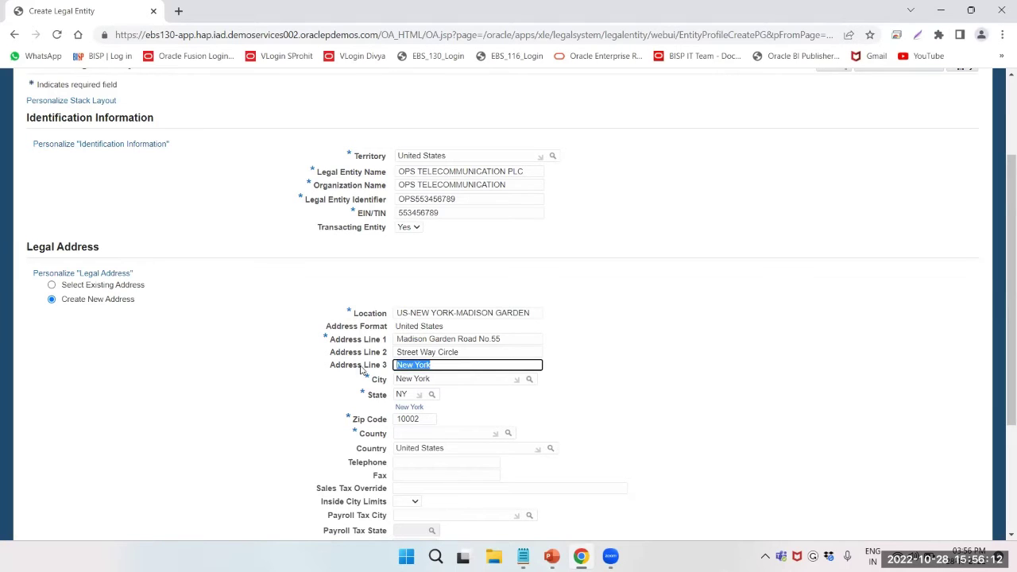
pyautogui.click(405, 432)
pyautogui.hotkey('ctrl', 'v')
pyautogui.press('Tab')
# Step: Review the completed identification and address details and apply the form to save the OPS TELECOMMUNICATION PLC legal entity
pyautogui.scroll(-1, 457, 450)
pyautogui.scroll(-1, 452, 451)
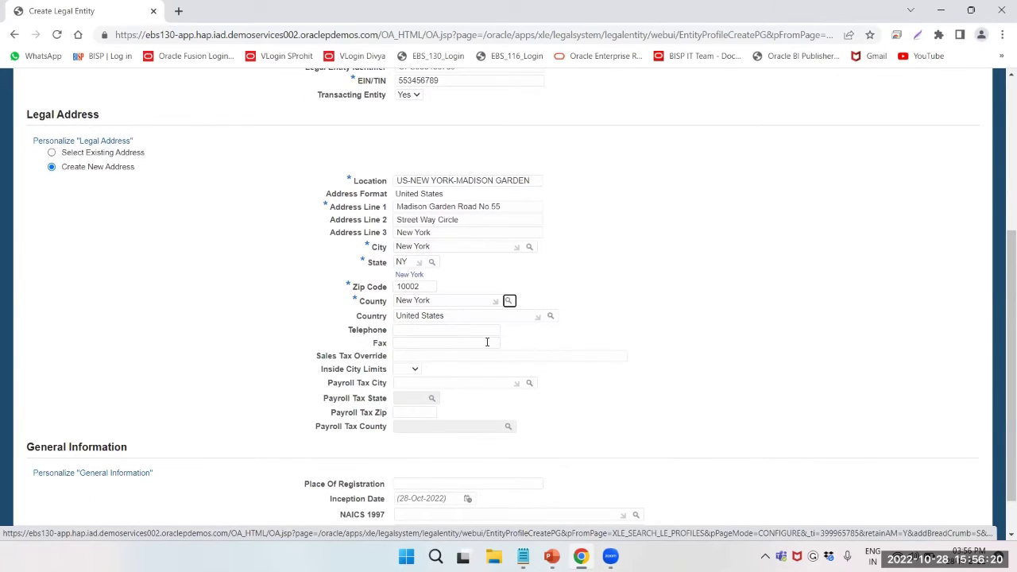
pyautogui.scroll(-1, 487, 341)
pyautogui.scroll(4, 486, 341)
pyautogui.scroll(-4, 488, 345)
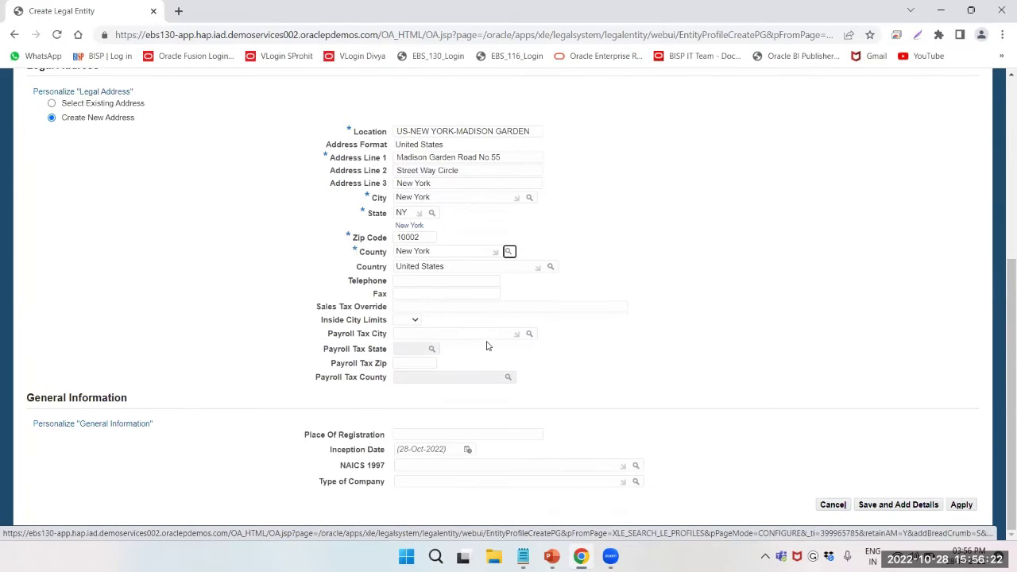
pyautogui.scroll(4, 549, 250)
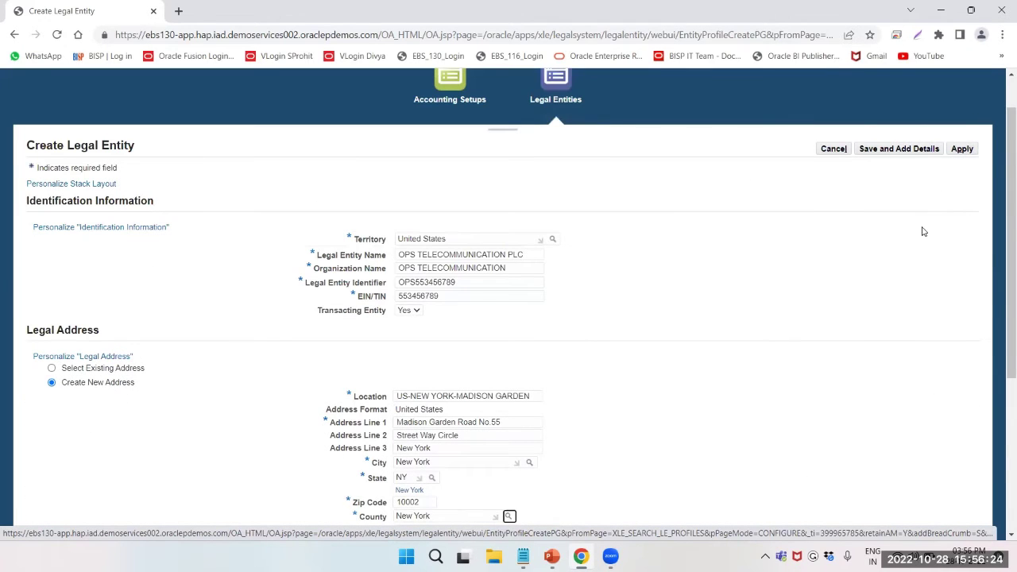
pyautogui.scroll(-3, 853, 236)
pyautogui.scroll(4, 847, 215)
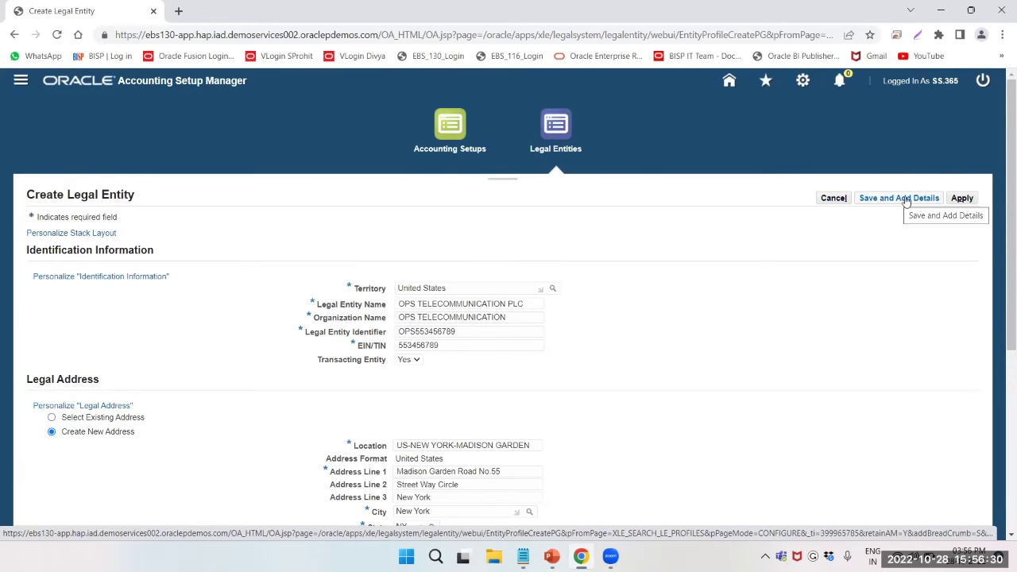
pyautogui.scroll(-3, 960, 202)
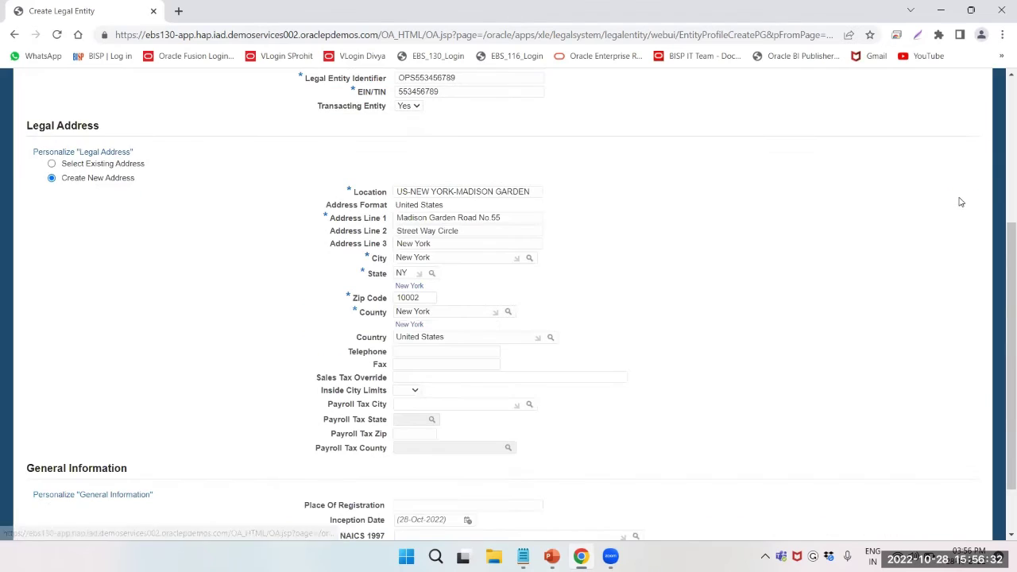
pyautogui.scroll(3, 960, 202)
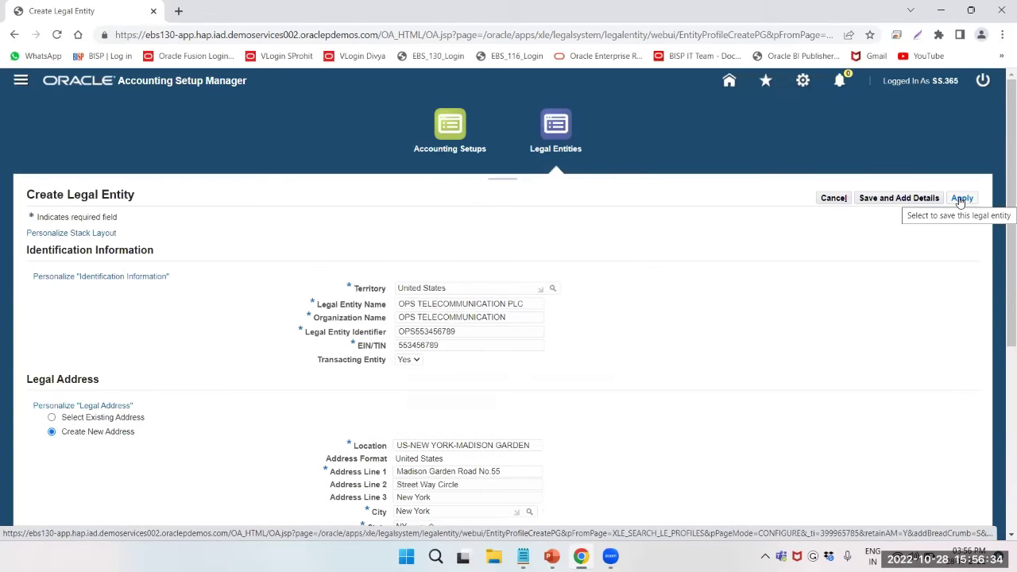
pyautogui.click(960, 202)
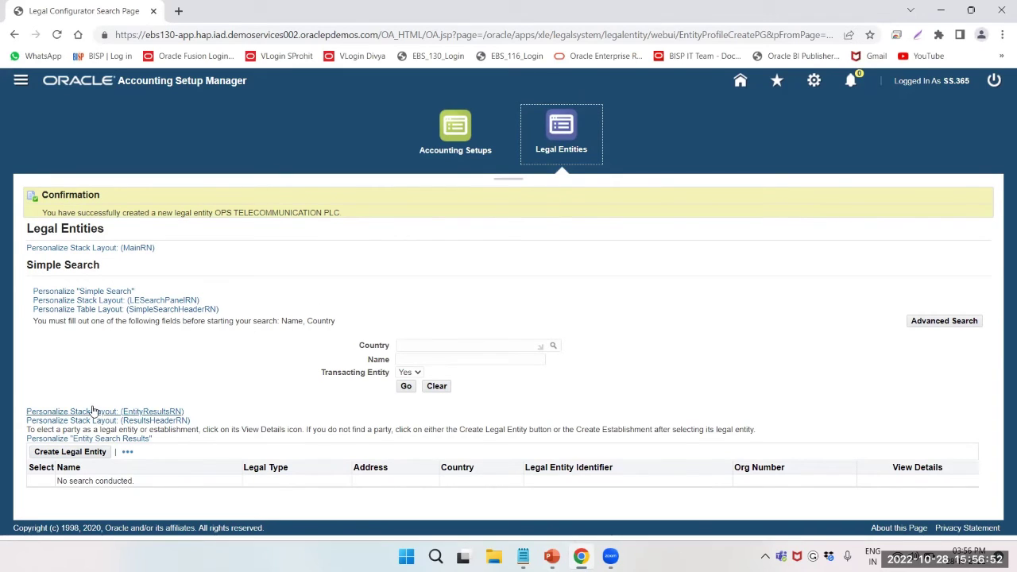
# Step: Start creating another legal entity and enter OPS RETAIL PLC from the Notepad file as its Legal Entity Name
pyautogui.click(70, 451)
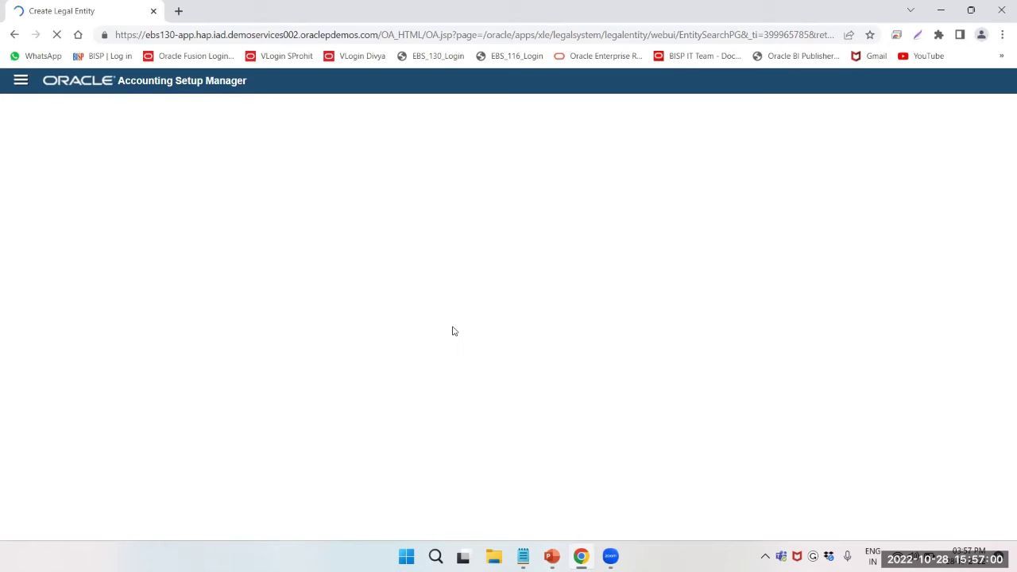
pyautogui.hotkey('alt', 'Tab')
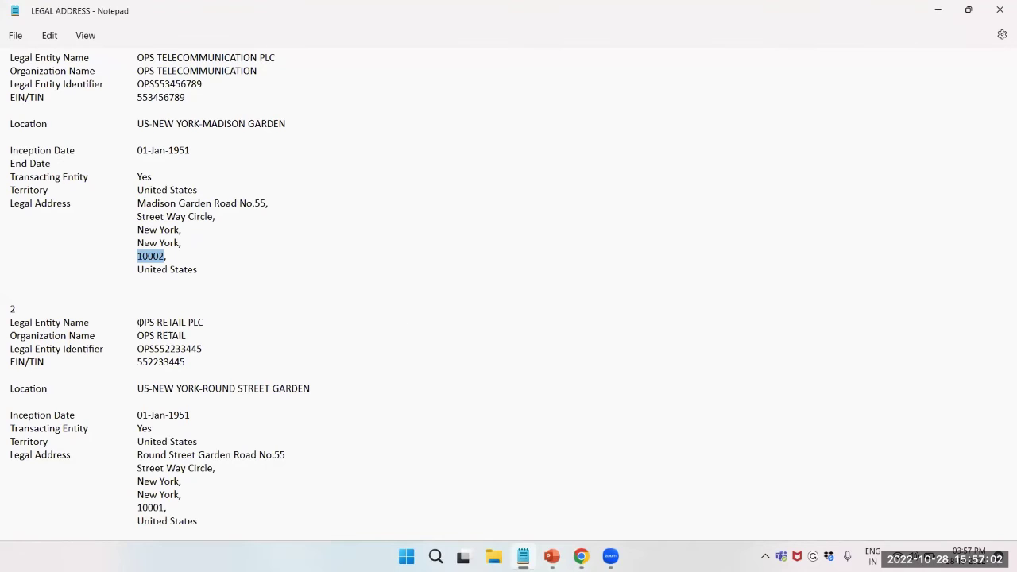
pyautogui.moveTo(138, 322); pyautogui.dragTo(208, 322)
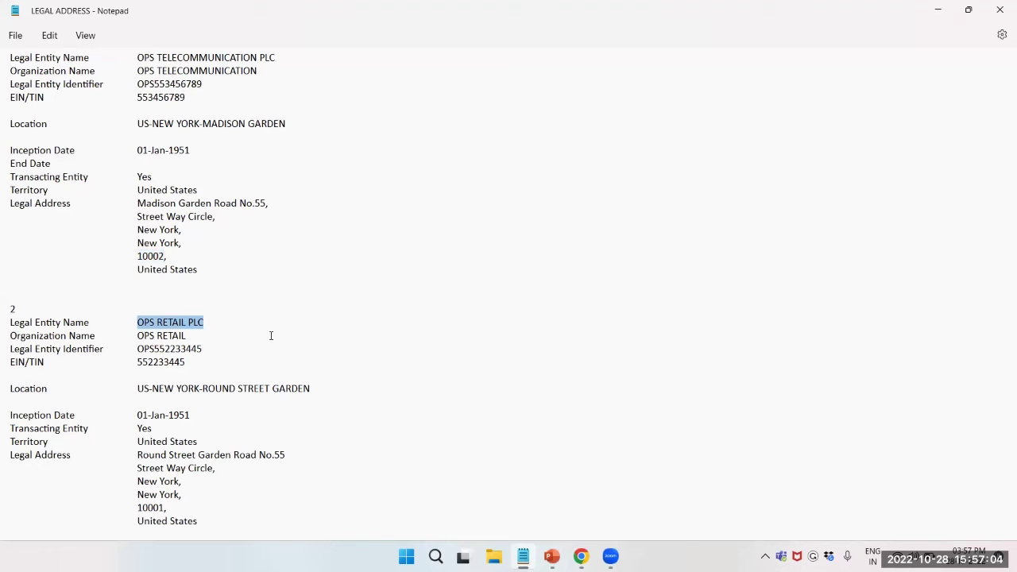
pyautogui.hotkey('alt', 'Tab')
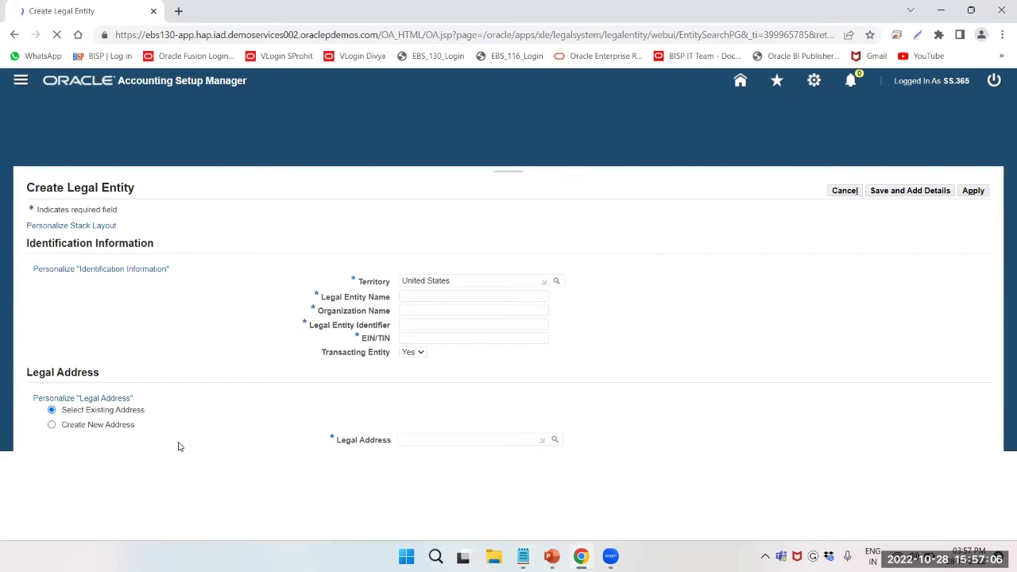
pyautogui.click(440, 297)
pyautogui.write('OPS RETAIL PLC')
# Step: Copy OPS RETAIL from the Notepad file's second entry into the Organization Name field
pyautogui.click(410, 311)
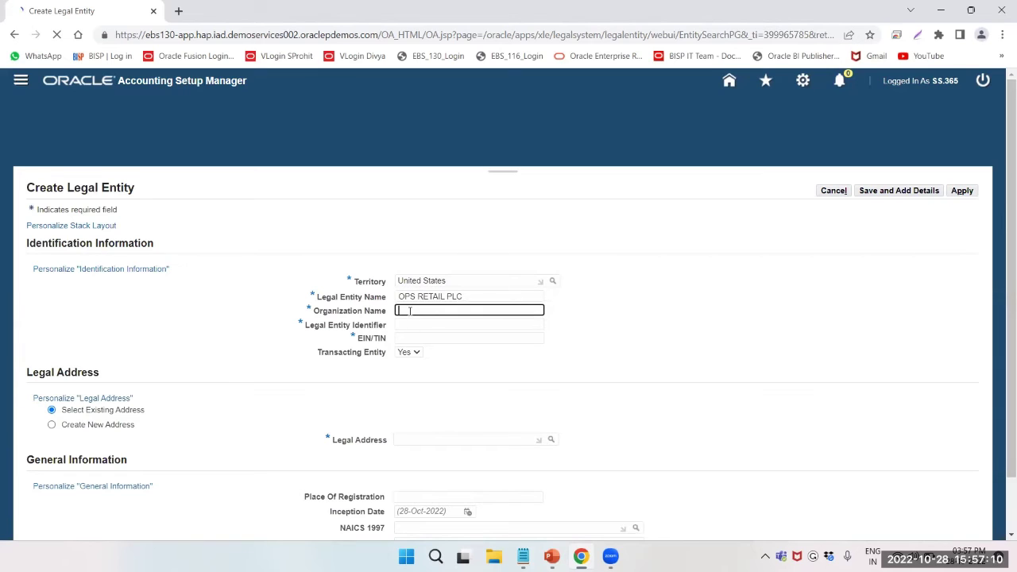
pyautogui.hotkey('alt', 'Tab')
pyautogui.moveTo(136, 335); pyautogui.dragTo(188, 336)
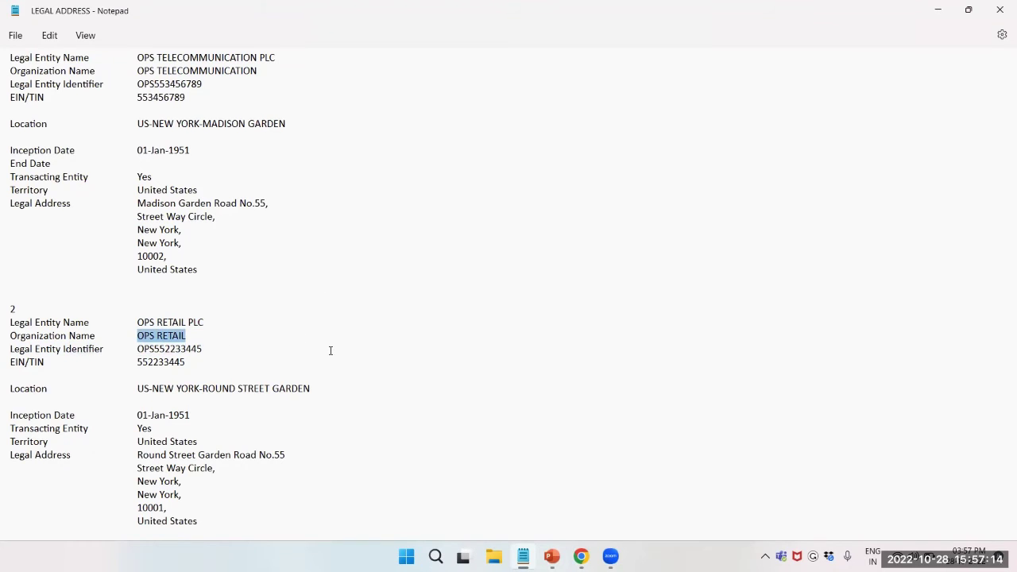
pyautogui.hotkey('ctrl', 'c')
pyautogui.hotkey('alt', 'Tab')
pyautogui.click(431, 318)
pyautogui.hotkey('ctrl', 'v')
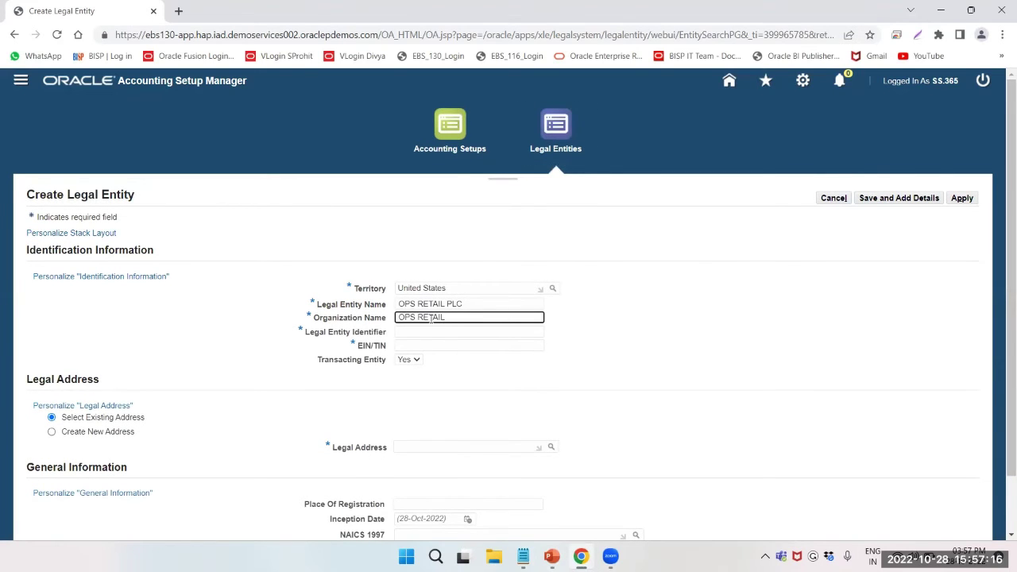
# Step: Copy the OPS RETAIL PLC legal entity identifier from the Notepad file into the Legal Entity Identifier field
pyautogui.click(409, 333)
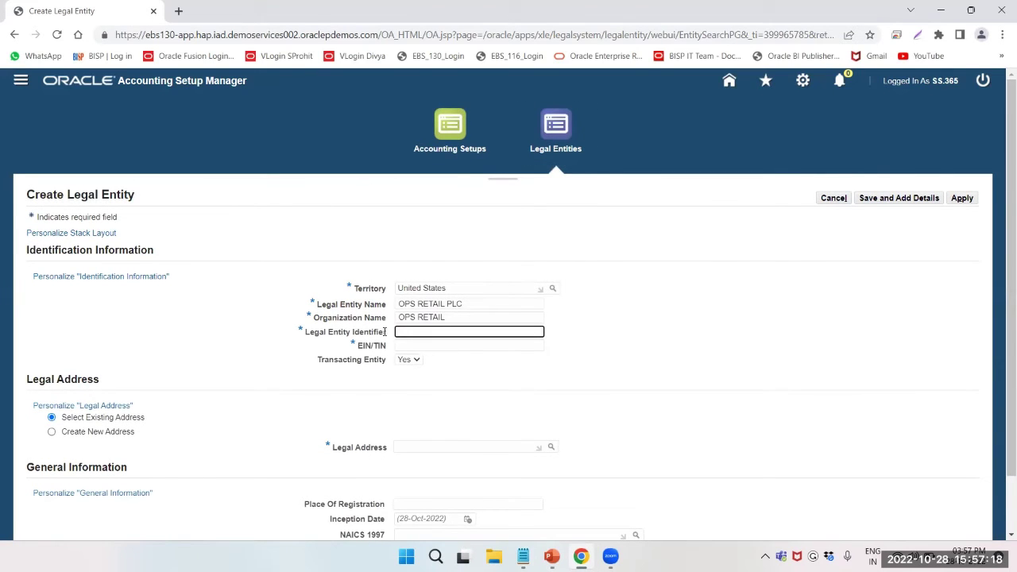
pyautogui.hotkey('alt', 'Tab')
pyautogui.moveTo(135, 349); pyautogui.dragTo(204, 352)
pyautogui.hotkey('ctrl', 'c')
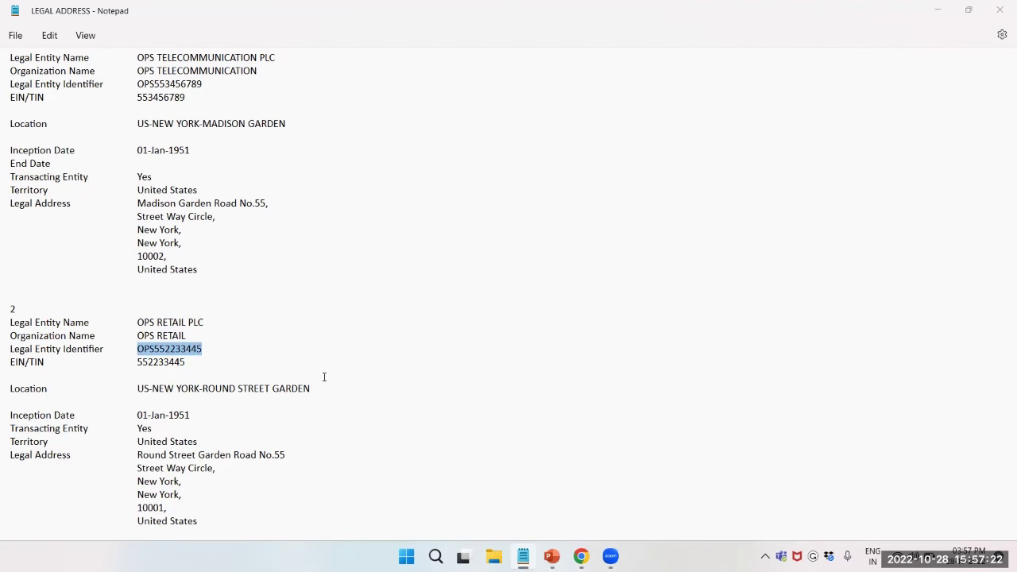
pyautogui.hotkey('alt', 'Tab')
pyautogui.hotkey('ctrl', 'v')
# Step: Copy the OPS RETAIL PLC tax number from the Notepad file into the EIN/TIN field
pyautogui.press('Tab')
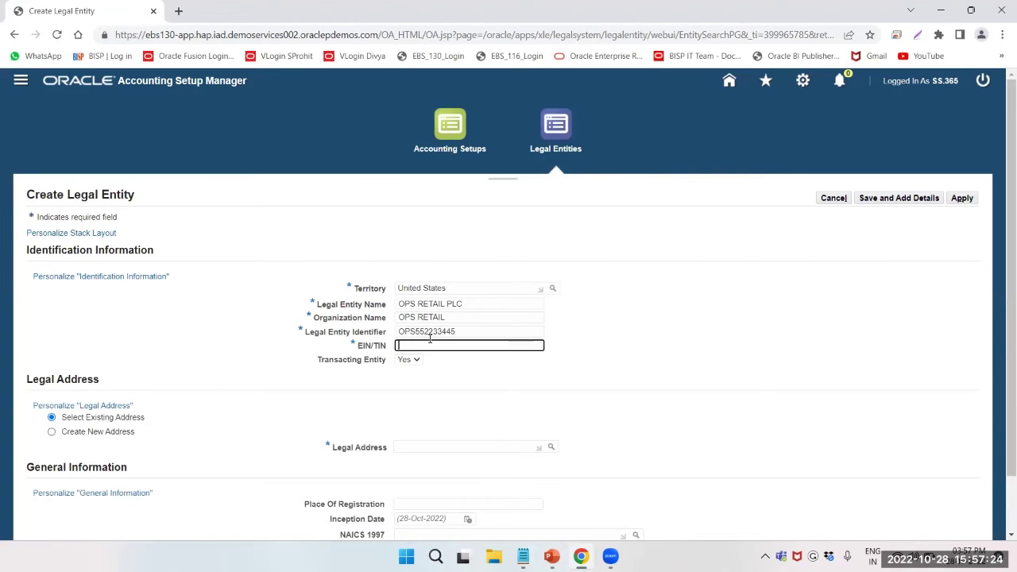
pyautogui.hotkey('alt', 'Tab')
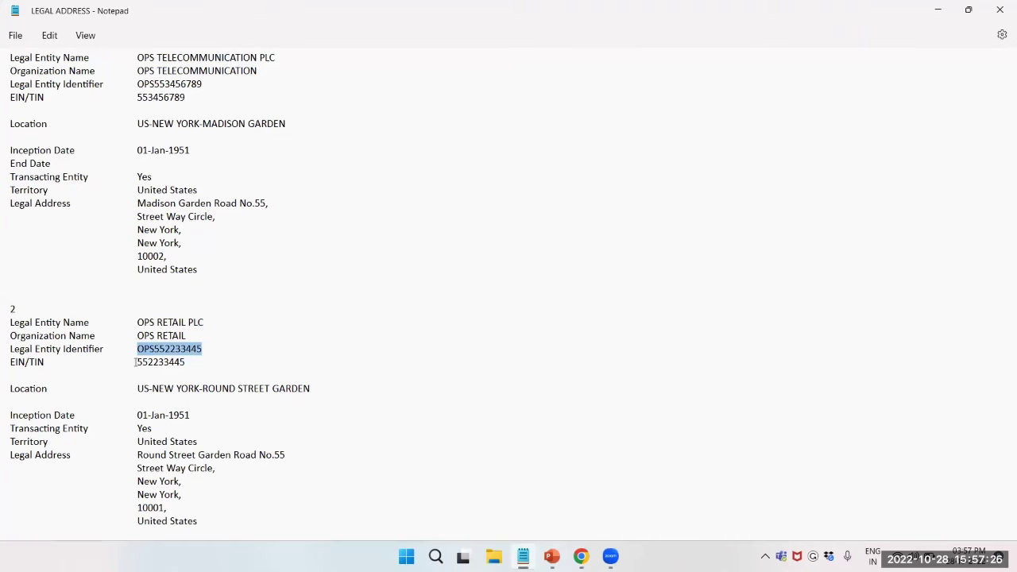
pyautogui.moveTo(137, 363); pyautogui.dragTo(176, 374)
pyautogui.hotkey('ctrl', 'c')
pyautogui.hotkey('alt', 'Tab')
pyautogui.hotkey('ctrl', 'v')
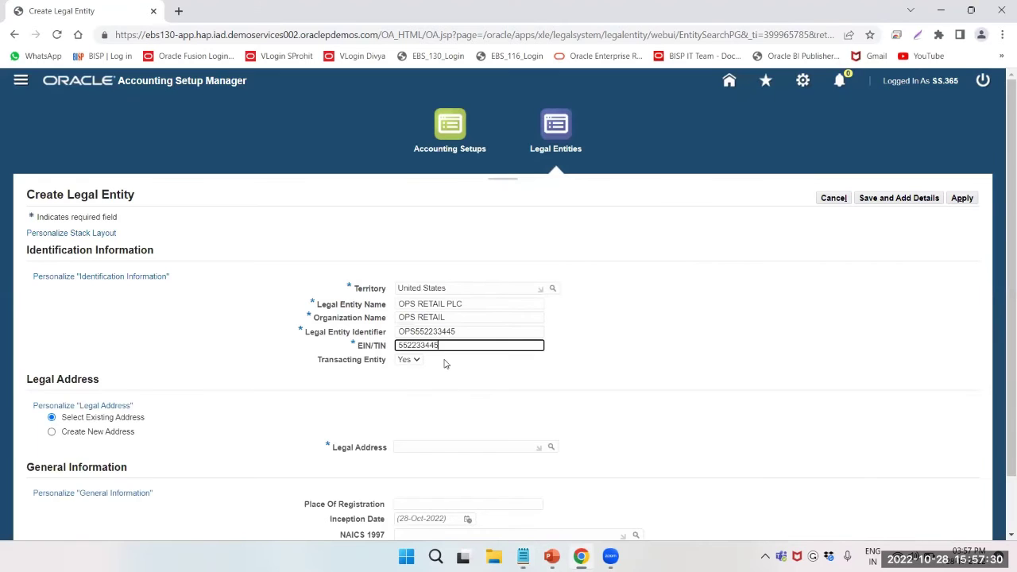
# Step: Choose to create a new legal address and copy US-NEW YORK-ROUND STREET GARDEN from the Notepad file into its Location field
pyautogui.scroll(-2, 445, 363)
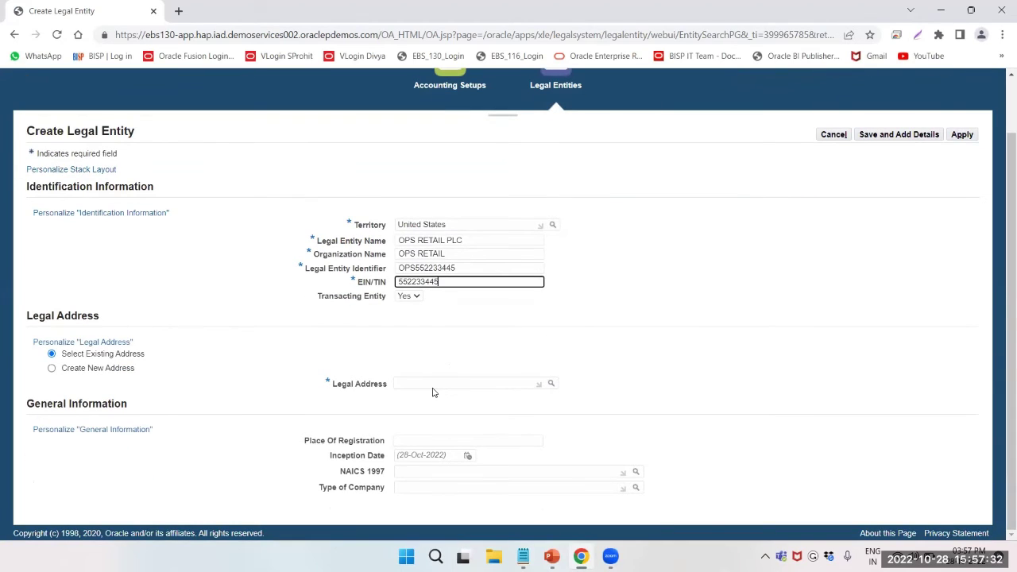
pyautogui.click(52, 369)
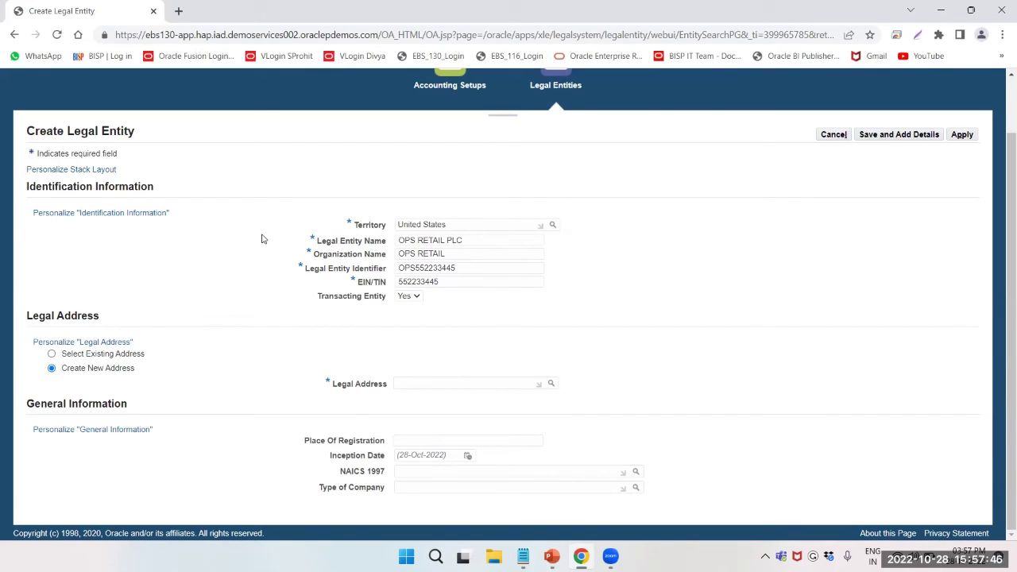
pyautogui.click(455, 383)
pyautogui.hotkey('alt', 'Tab')
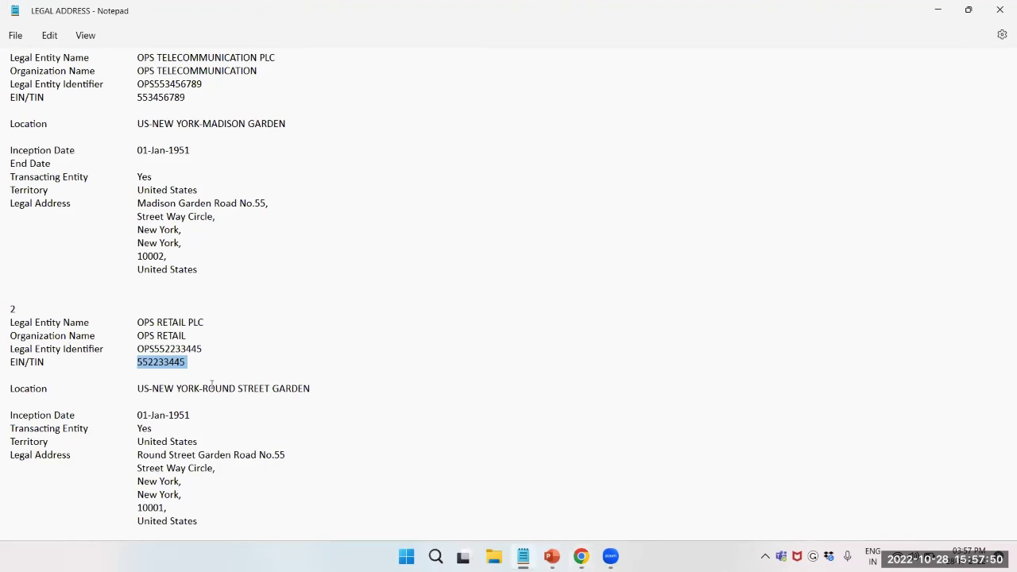
pyautogui.moveTo(141, 392); pyautogui.dragTo(313, 389)
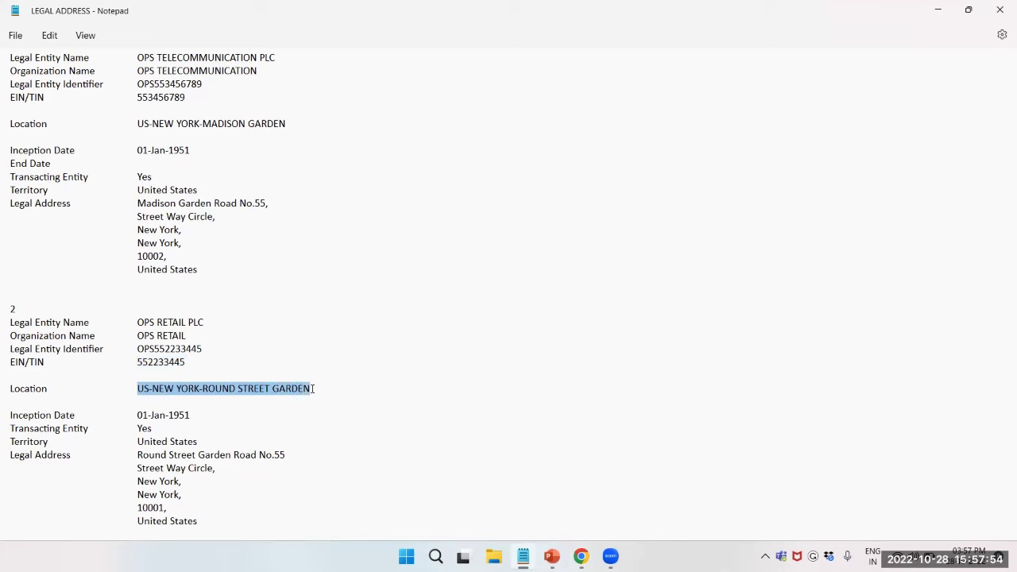
pyautogui.hotkey('alt', 'Tab')
pyautogui.click(423, 381)
pyautogui.hotkey('ctrl', 'v')
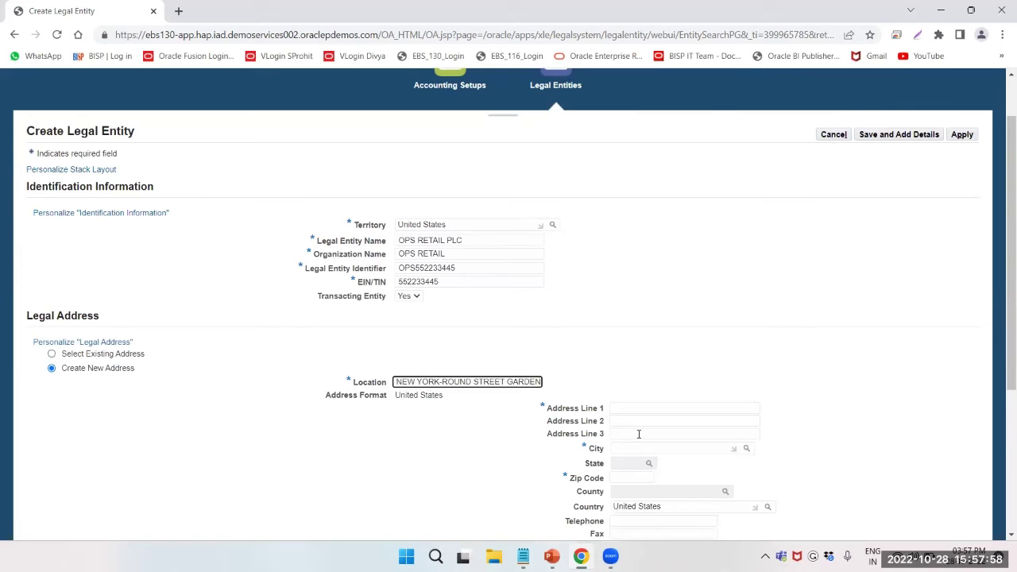
# Step: Copy the first line of OPS RETAIL PLC's legal address from the Notepad file into Address Line 1
pyautogui.click(659, 410)
pyautogui.hotkey('alt', 'Tab')
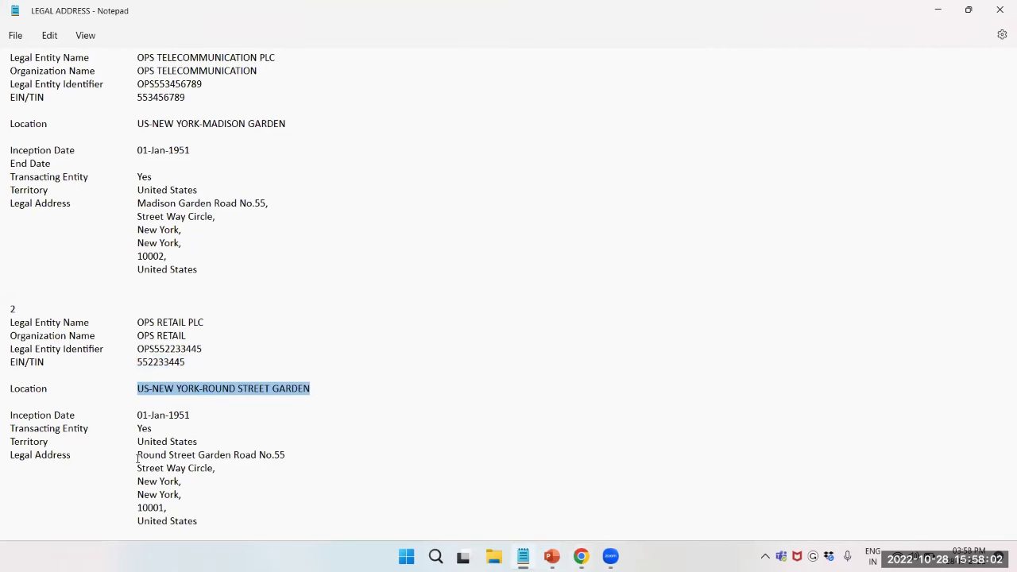
pyautogui.moveTo(138, 456); pyautogui.dragTo(286, 453)
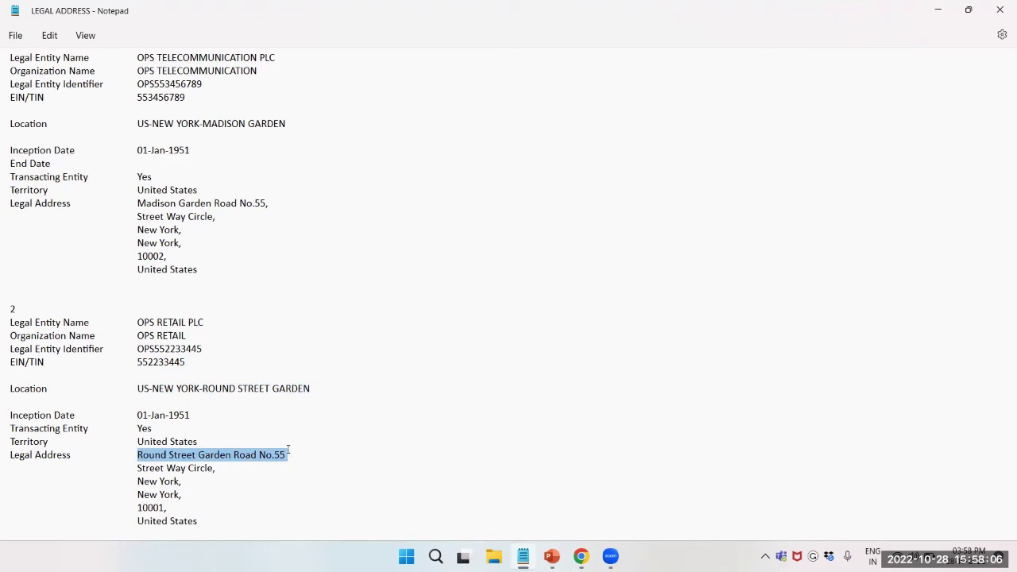
pyautogui.hotkey('alt', 'Tab')
pyautogui.hotkey('ctrl', 'v')
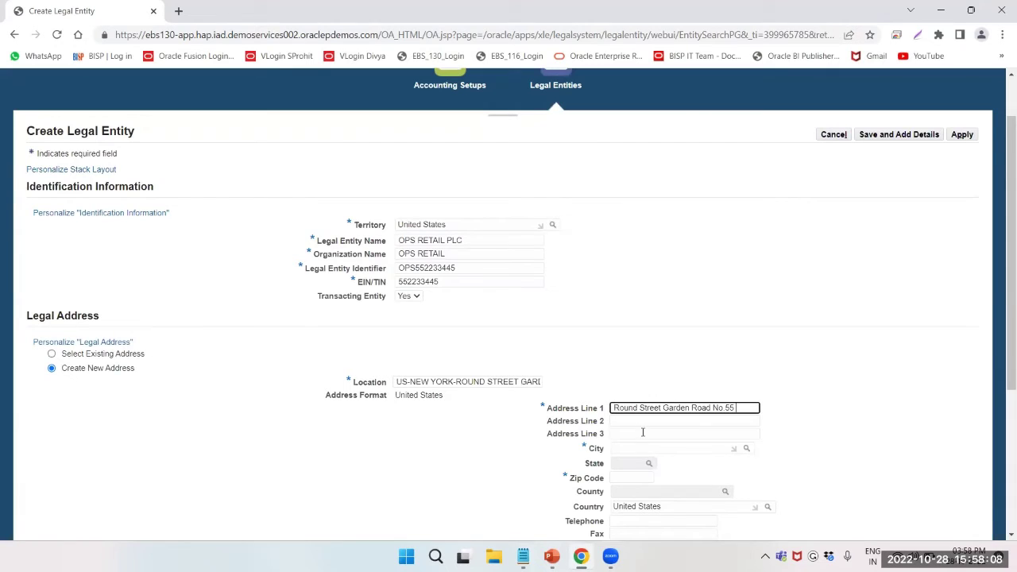
# Step: Copy the second line of OPS RETAIL PLC's legal address from the Notepad file into Address Line 2
pyautogui.click(637, 422)
pyautogui.hotkey('alt', 'Tab')
pyautogui.moveTo(138, 468); pyautogui.dragTo(212, 468)
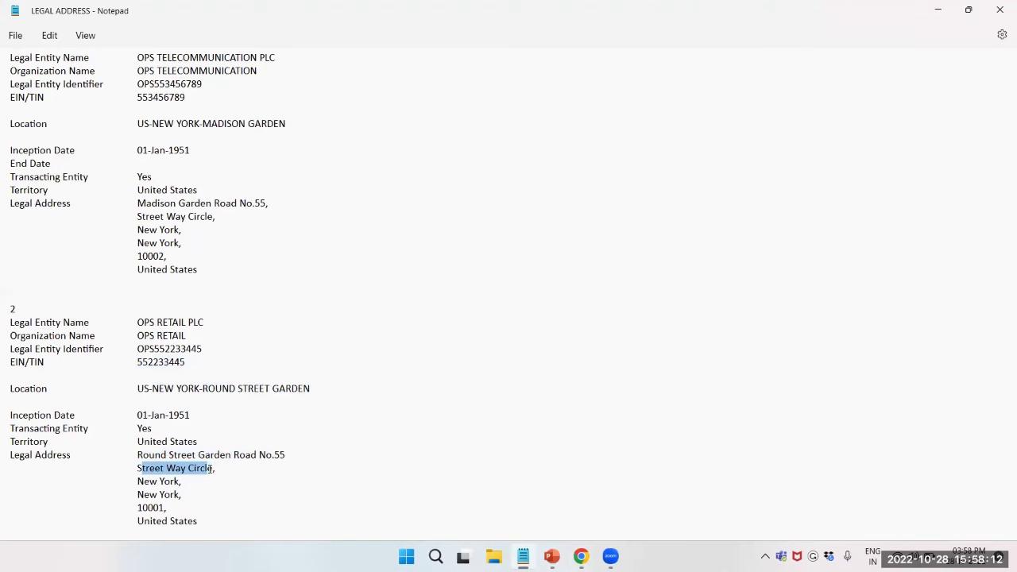
pyautogui.moveTo(138, 468); pyautogui.dragTo(213, 471)
pyautogui.hotkey('alt', 'Tab')
pyautogui.hotkey('ctrl', 'v')
# Step: Copy New York from OPS RETAIL PLC's legal address in the Notepad file into both Address Line 3 and City
pyautogui.click(630, 434)
pyautogui.hotkey('alt', 'Tab')
pyautogui.click(136, 480)
pyautogui.moveTo(138, 480); pyautogui.dragTo(177, 480)
pyautogui.hotkey('alt', 'Tab')
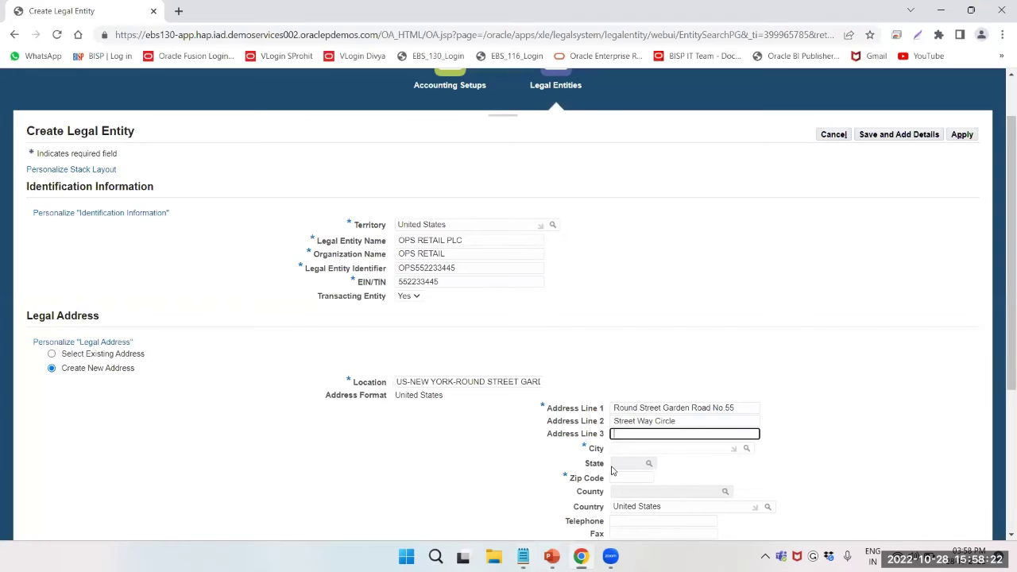
pyautogui.hotkey('ctrl', 'v')
pyautogui.click(633, 449)
pyautogui.hotkey('ctrl', 'v')
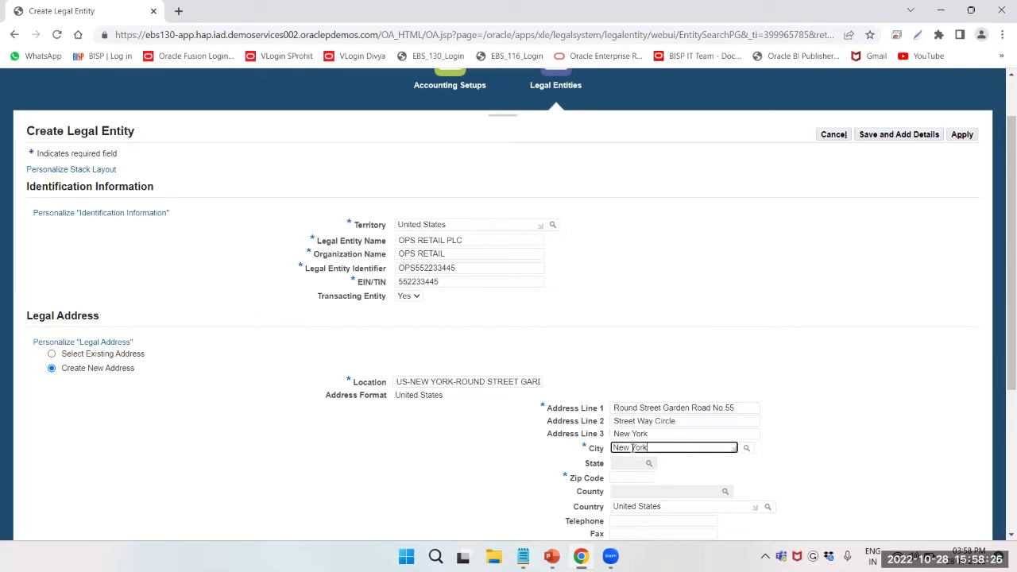
# Step: Set the State of the new legal address to NY, choosing the New York suggestion
pyautogui.click(626, 465)
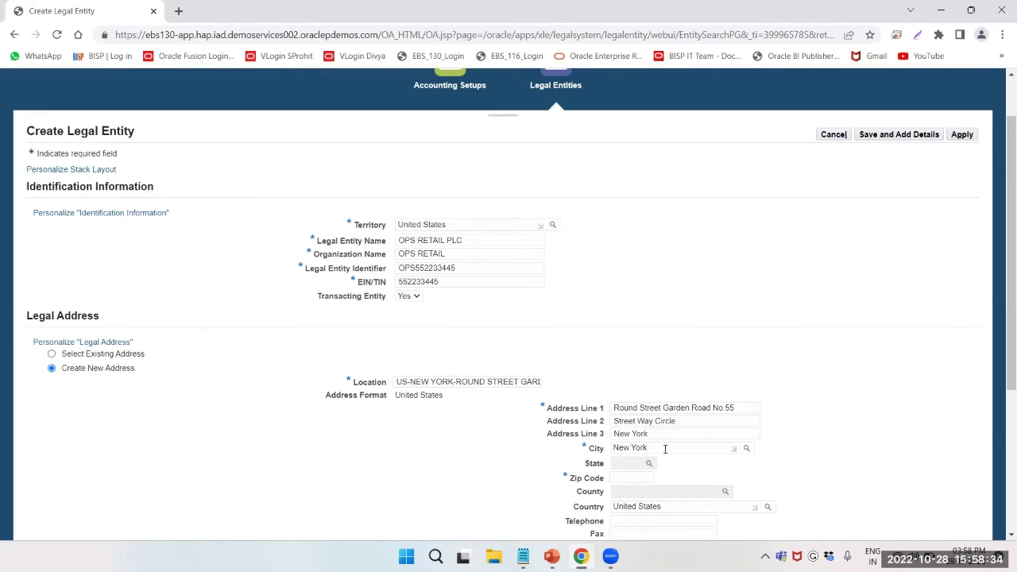
pyautogui.scroll(-2, 595, 419)
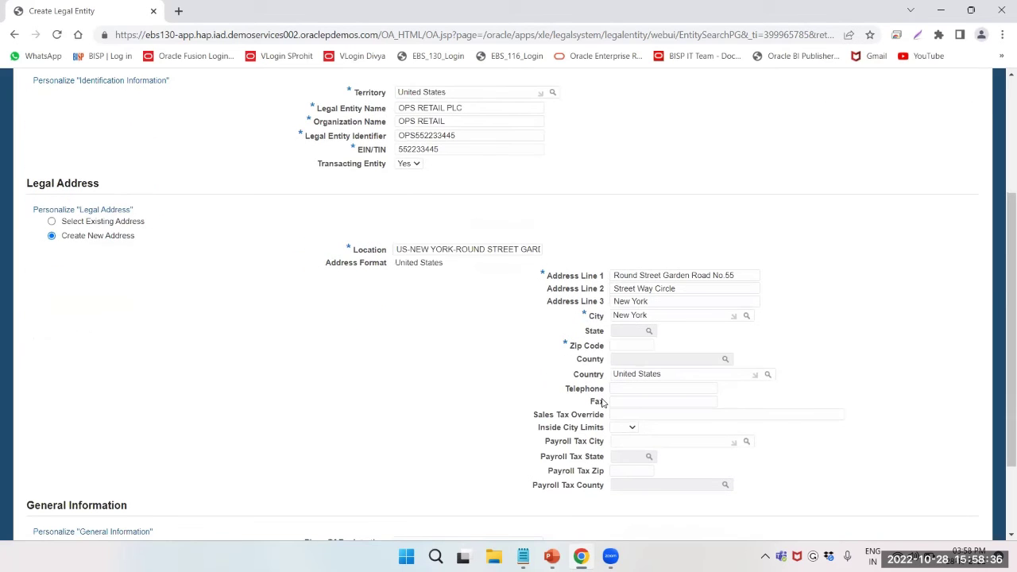
pyautogui.click(688, 314)
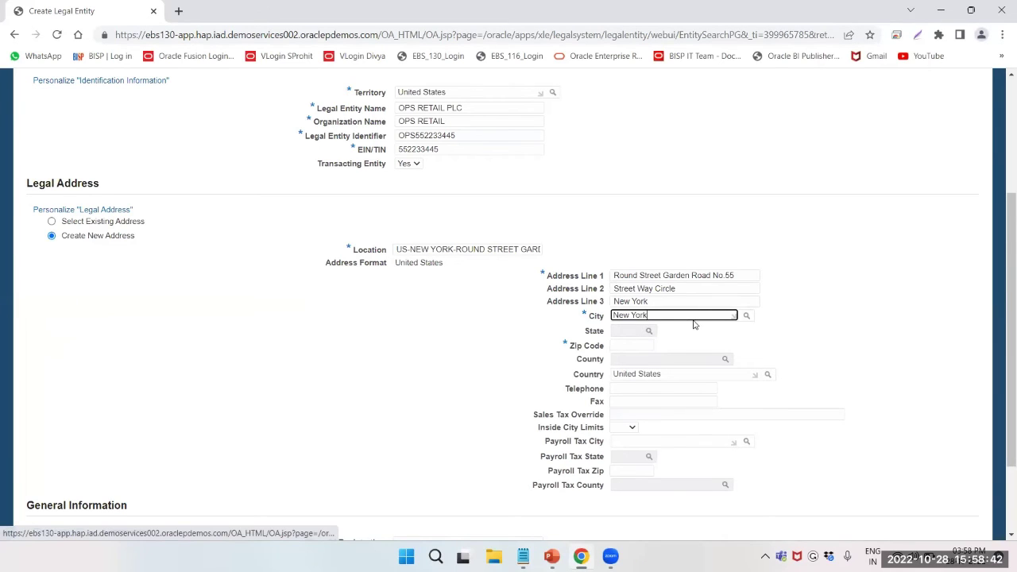
pyautogui.click(634, 334)
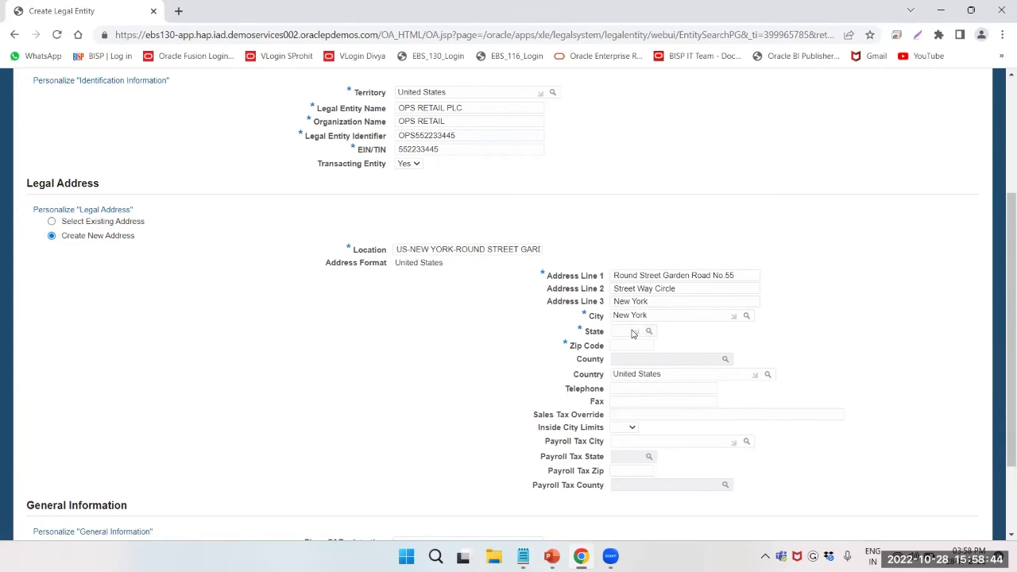
pyautogui.scroll(-2, 635, 363)
pyautogui.click(626, 223)
pyautogui.write('NY')
pyautogui.click(617, 238)
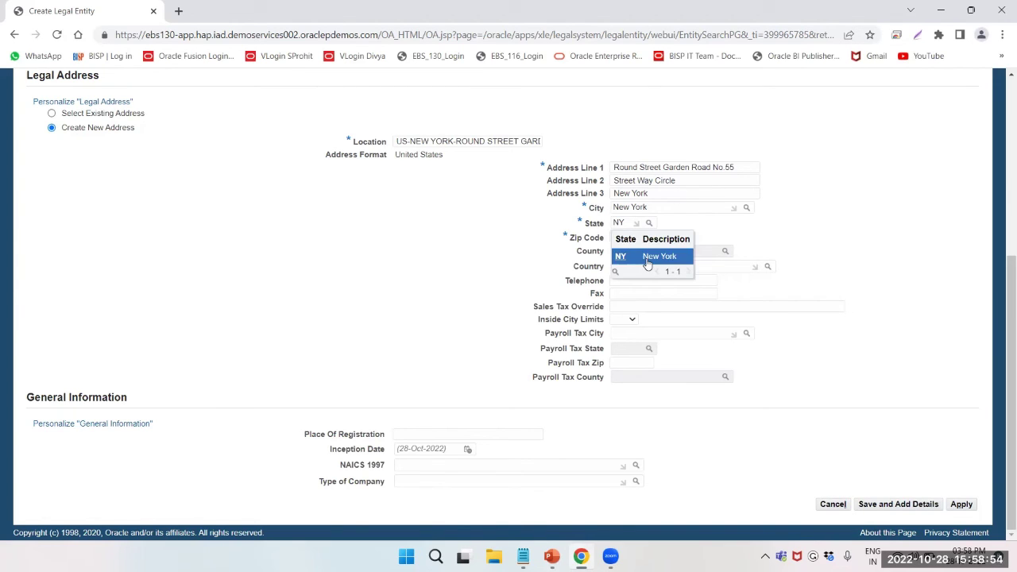
pyautogui.click(645, 259)
# Step: Copy the zip code of OPS RETAIL PLC's legal address from the Notepad file into the Zip Code field
pyautogui.click(630, 238)
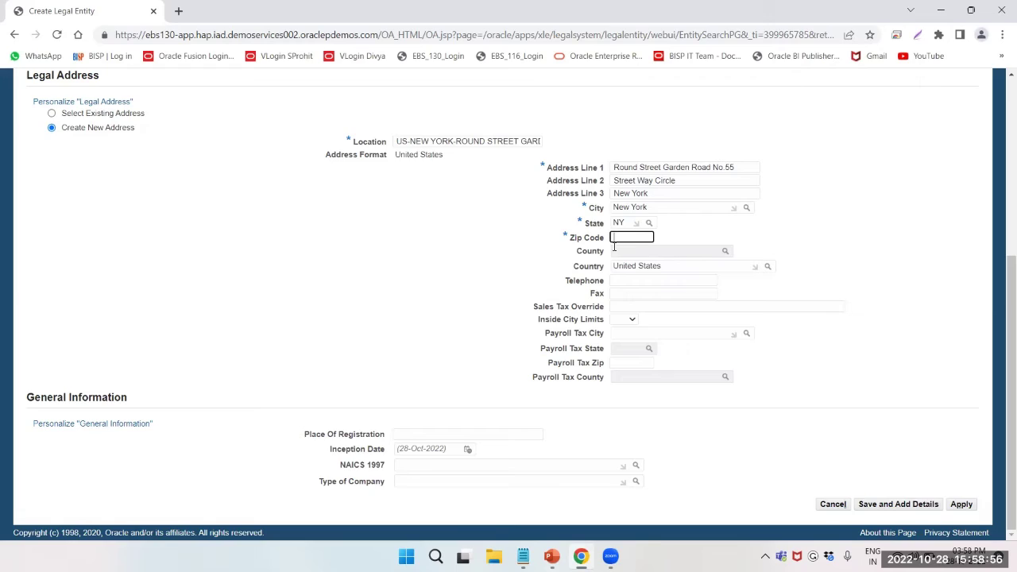
pyautogui.hotkey('alt', 'Tab')
pyautogui.moveTo(138, 508); pyautogui.dragTo(163, 510)
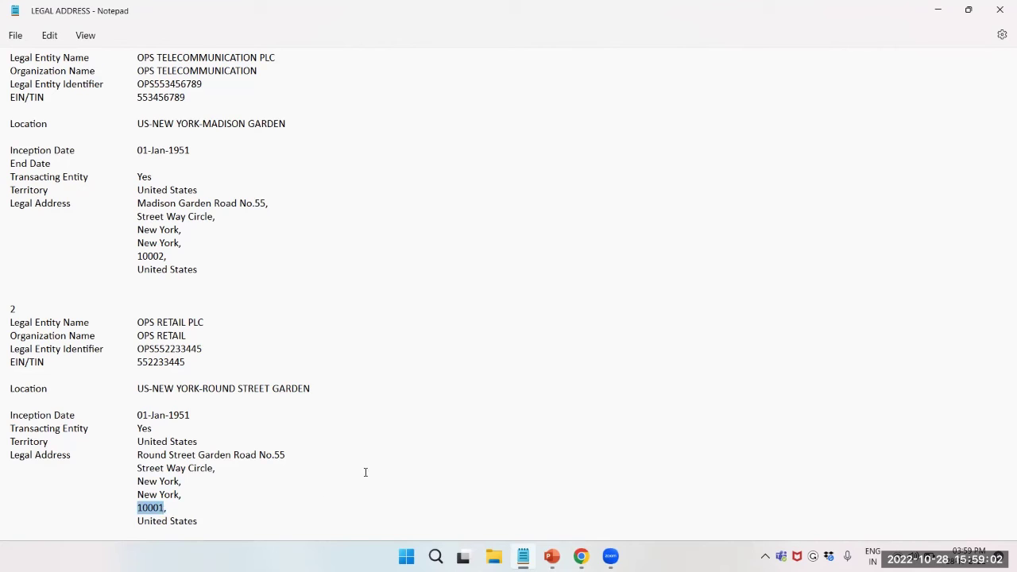
pyautogui.hotkey('ctrl', 'c')
pyautogui.hotkey('alt', 'Tab')
pyautogui.hotkey('ctrl', 'v')
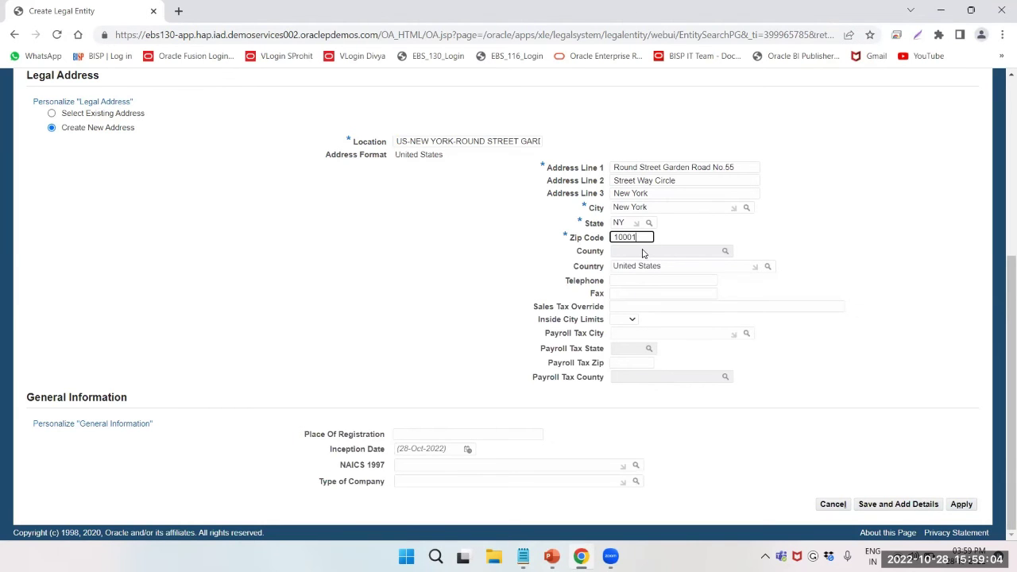
# Step: Copy New York from the OPS RETAIL PLC address in the Notepad file and set it as the County
pyautogui.hotkey('alt', 'Tab')
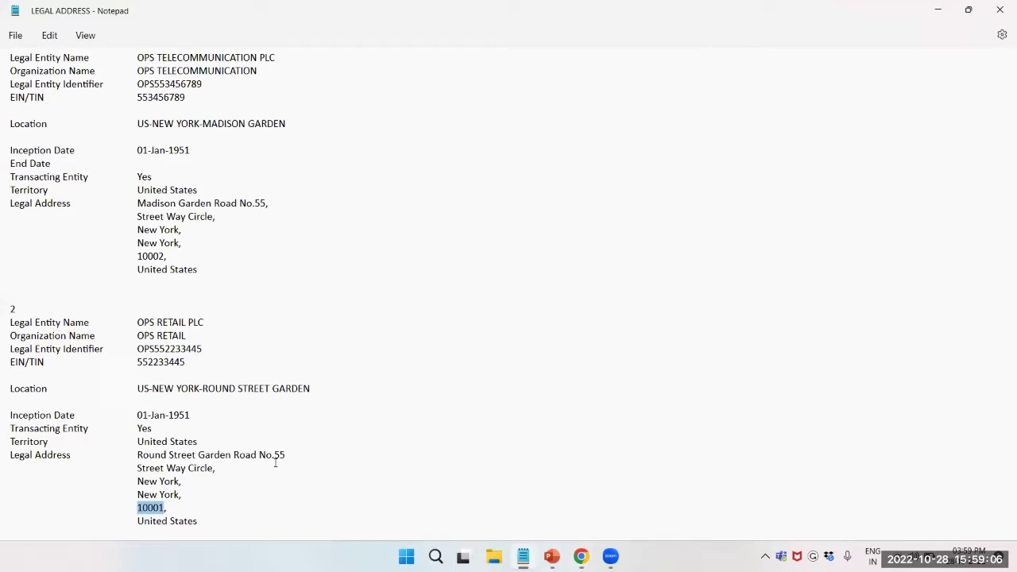
pyautogui.moveTo(140, 483); pyautogui.dragTo(180, 481)
pyautogui.hotkey('alt', 'Tab')
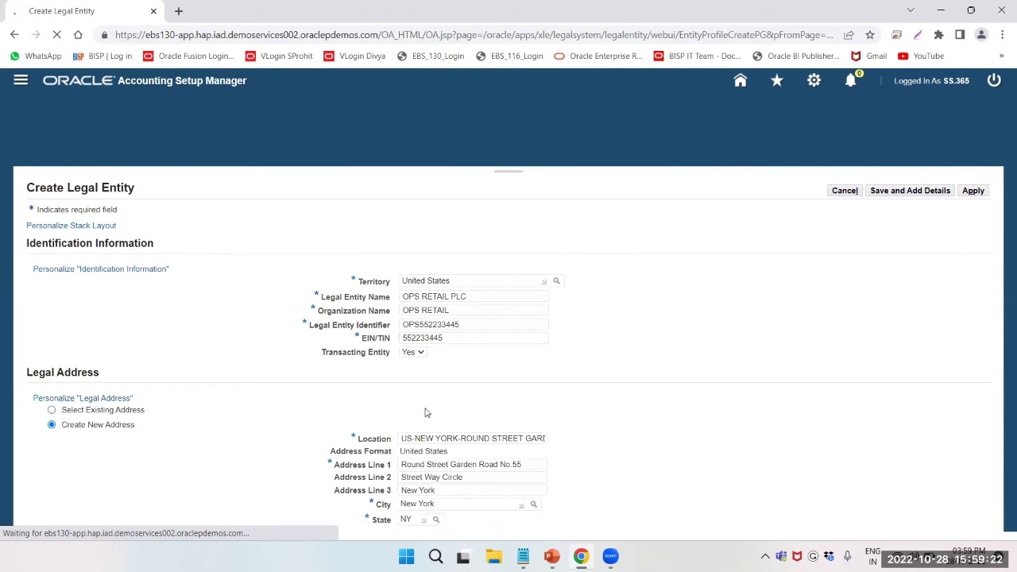
pyautogui.scroll(-1, 533, 377)
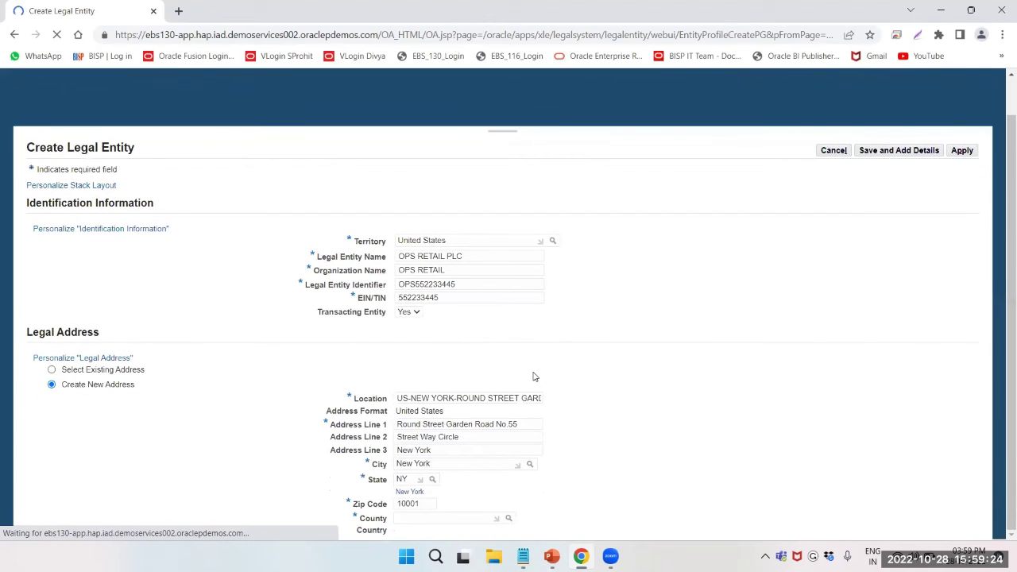
pyautogui.click(434, 518)
pyautogui.write('New York')
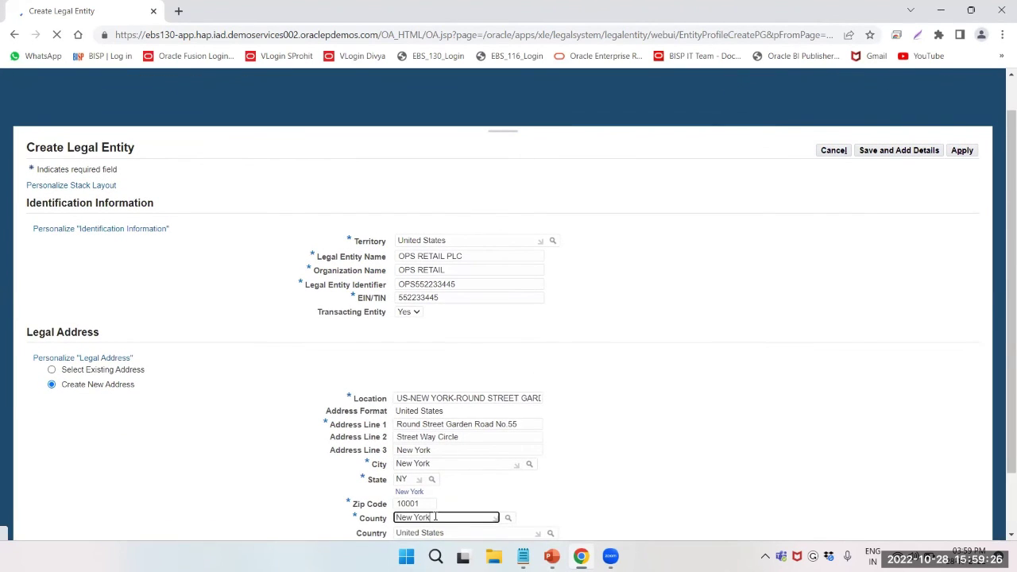
pyautogui.scroll(-2, 435, 517)
pyautogui.scroll(-1, 427, 464)
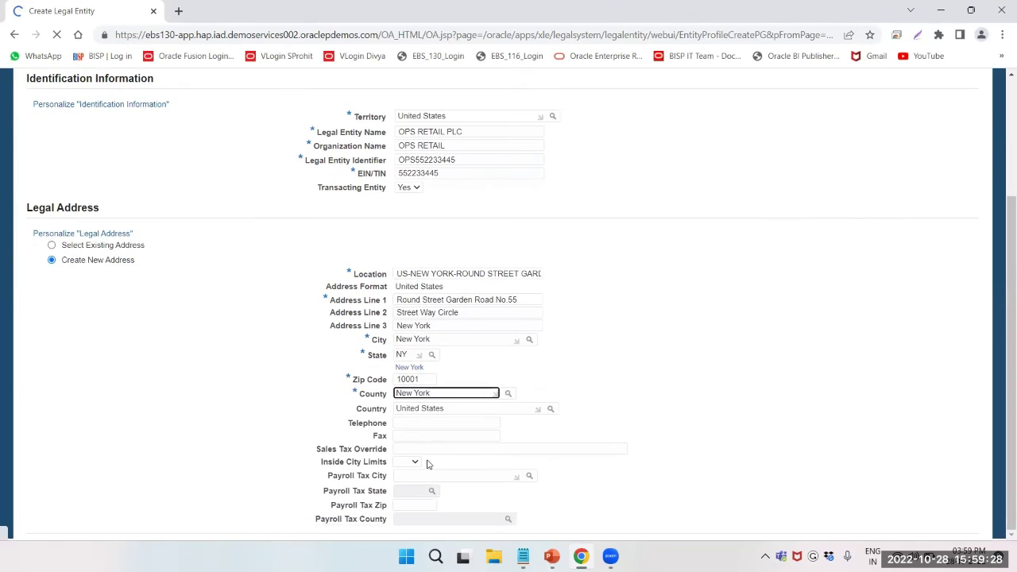
pyautogui.scroll(-3, 427, 464)
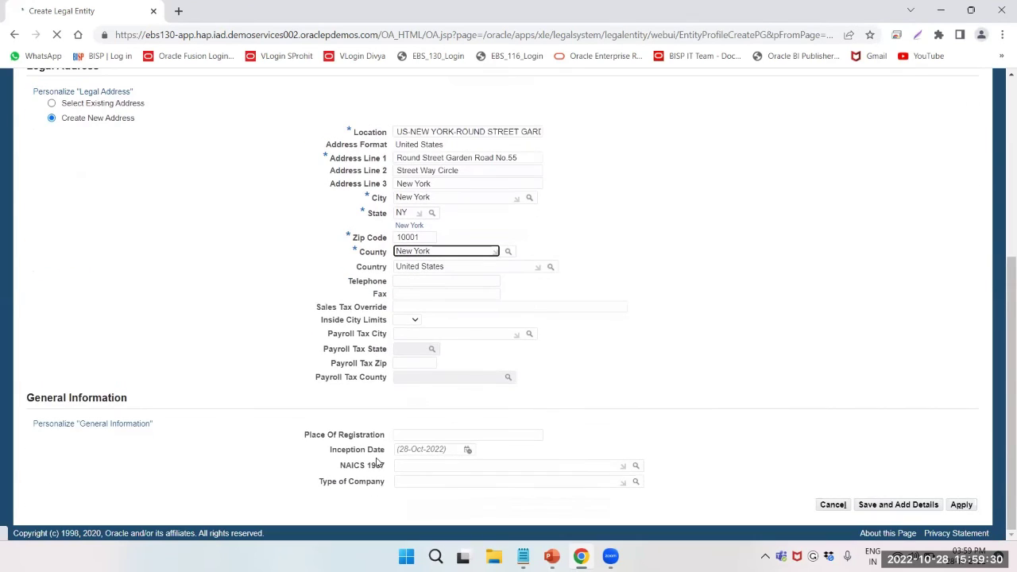
pyautogui.click(246, 455)
# Step: Review the completed form and apply it to create the OPS RETAIL PLC legal entity
pyautogui.scroll(6, 246, 455)
pyautogui.scroll(-6, 424, 363)
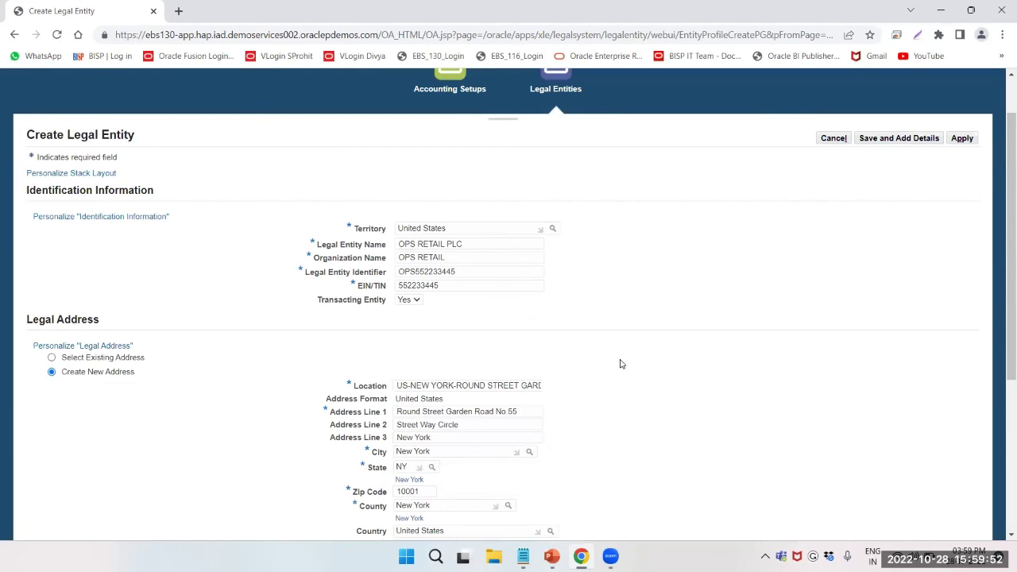
pyautogui.scroll(1, 622, 364)
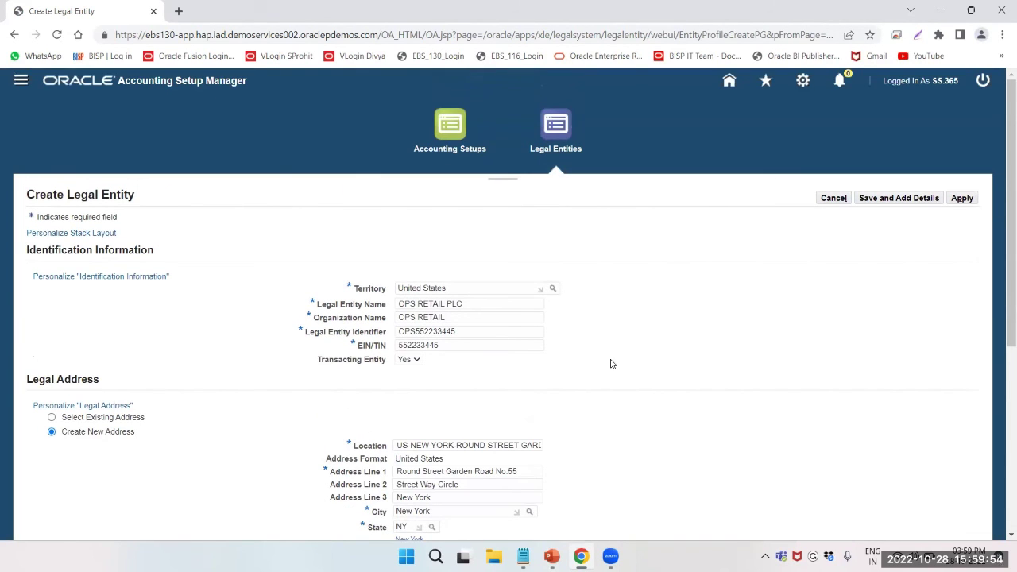
pyautogui.click(963, 199)
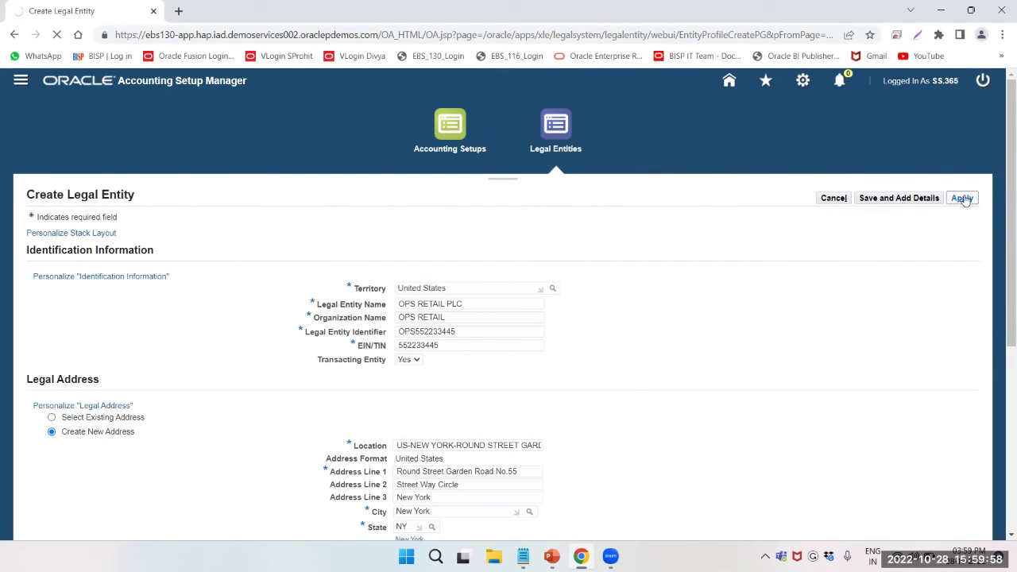